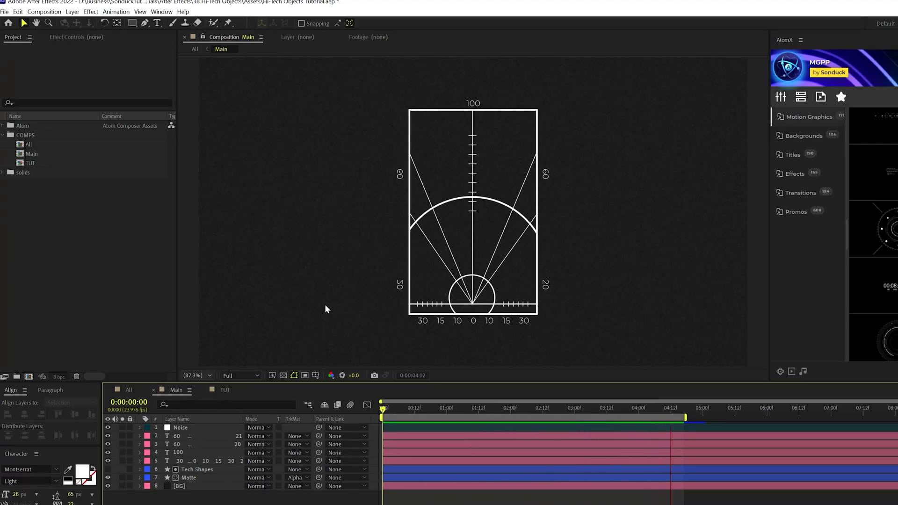
Open the TUT composition and set up the Rectangle tool with no fill and a solid-colour stroke.
key("space")
left_click(225, 387)
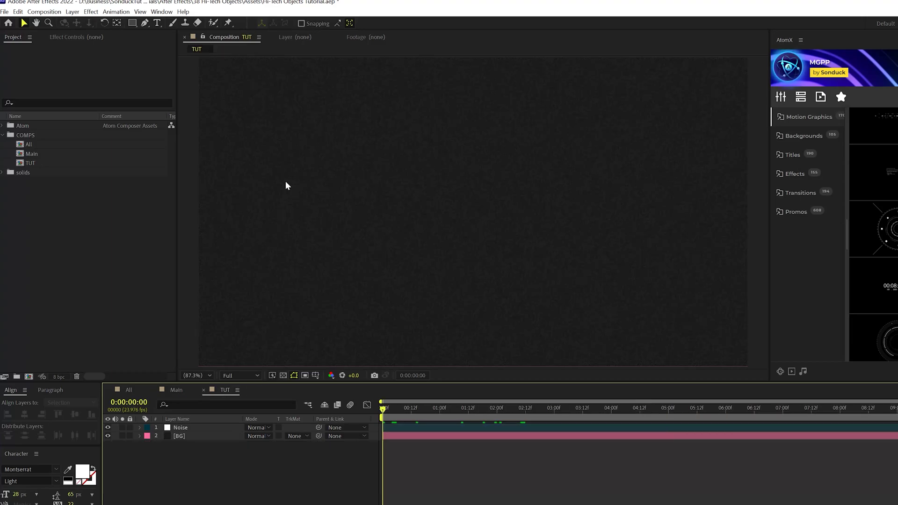
left_click_drag(128, 22, 170, 22)
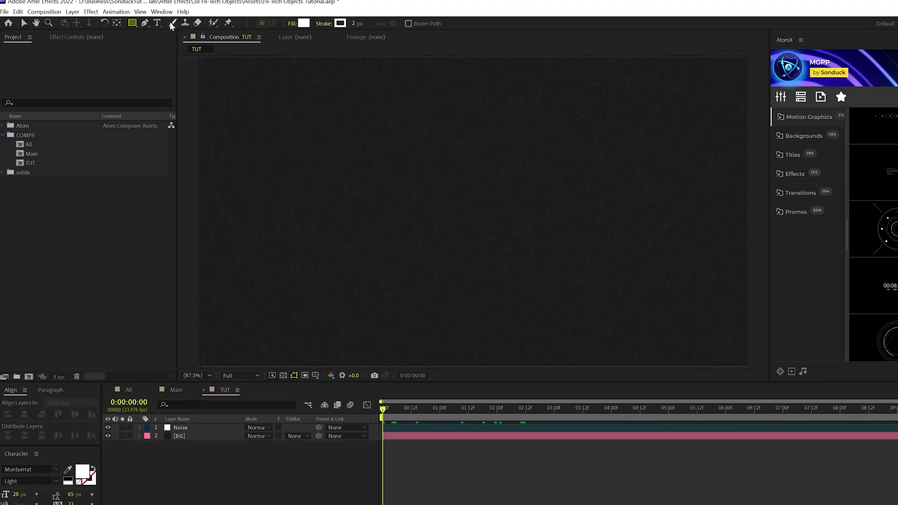
left_click(291, 24)
left_click(307, 100)
left_click(330, 158)
left_click(322, 23)
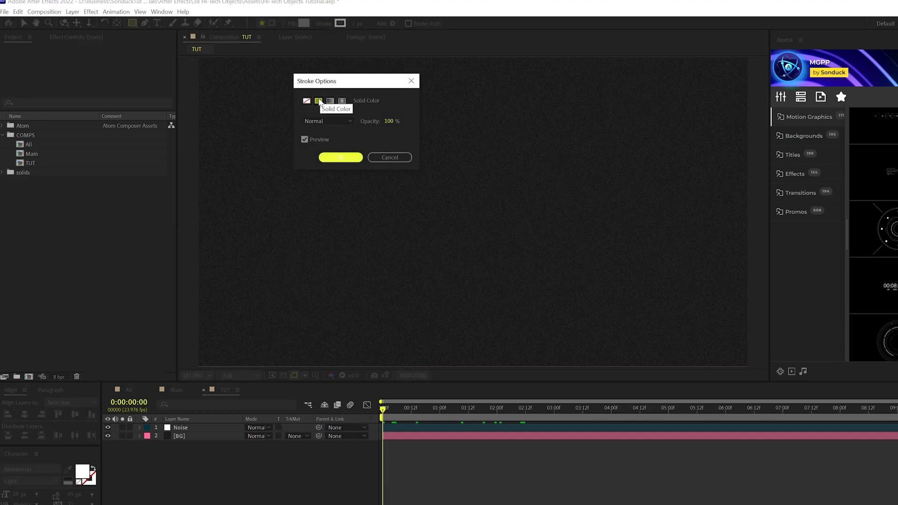
left_click(341, 157)
Draw a tall upright rectangle in the composition and set its stroke width to 6 px.
mouse_move(424, 114)
left_mouse_down()
mouse_move(526, 311)
mouse_move(566, 328)
left_mouse_up()
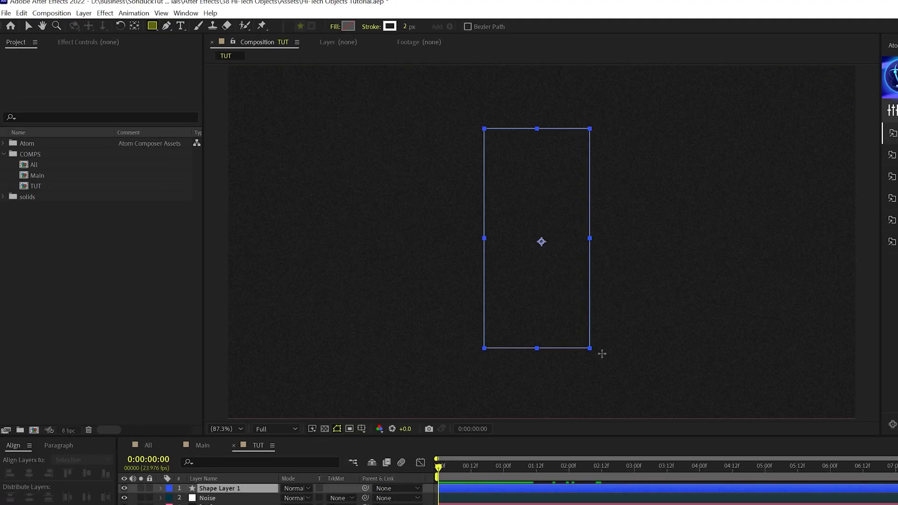
left_click_drag(647, 372, 623, 365)
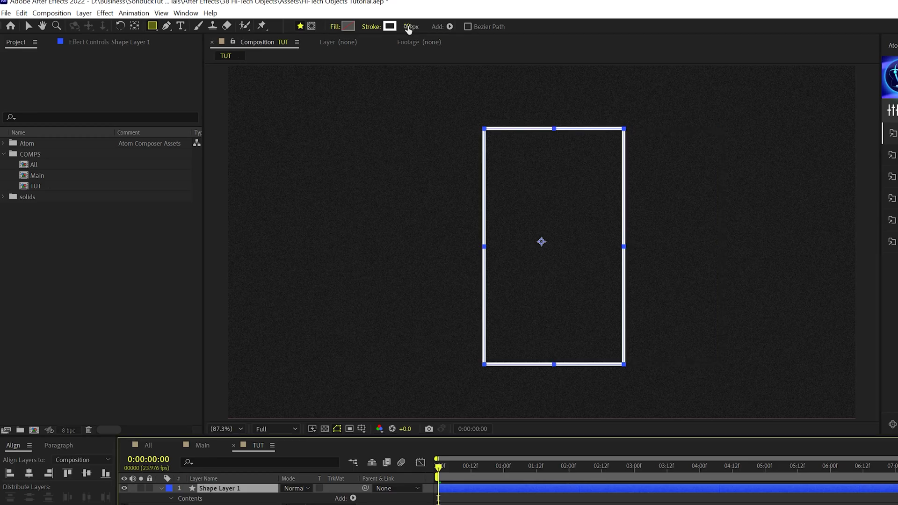
left_click(410, 27)
type("5")
key("Return")
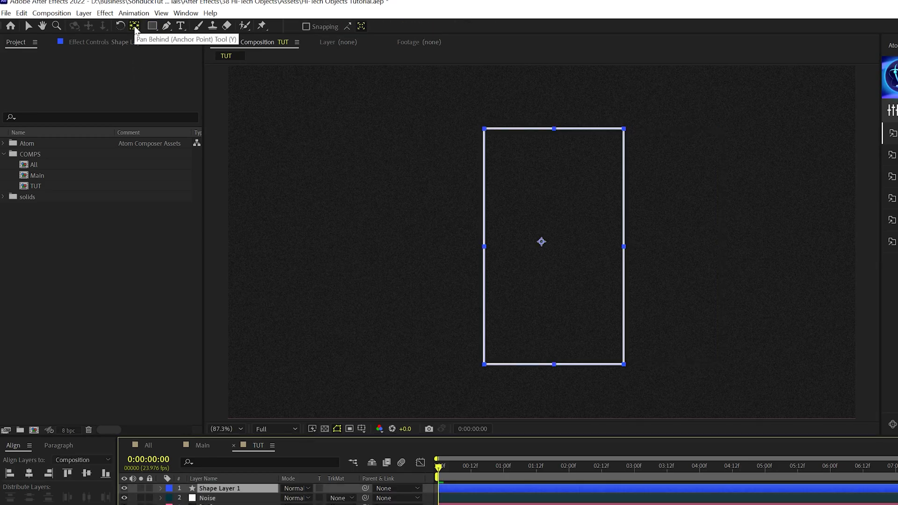
Centre the rectangle layer's anchor point and align the layer horizontally and vertically to the composition's centre.
key("ctrl+alt+Home")
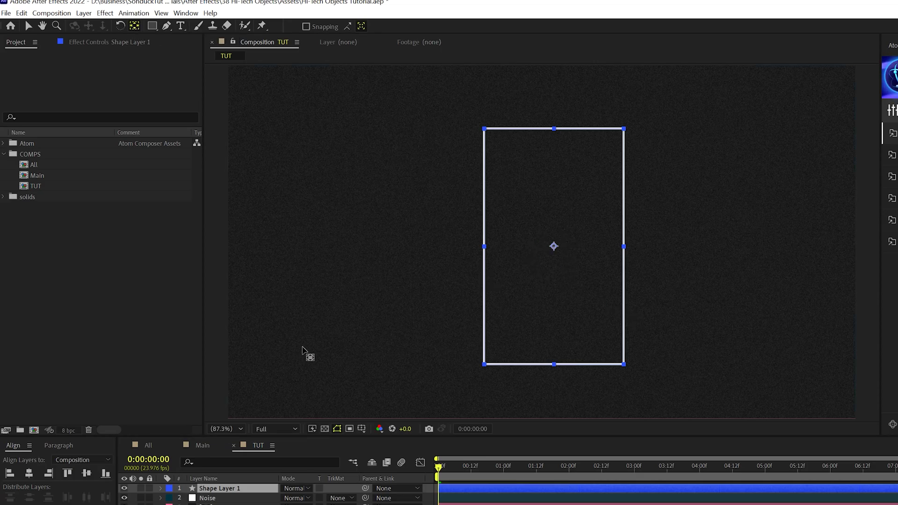
left_click(30, 475)
left_click(87, 474)
left_click(211, 504)
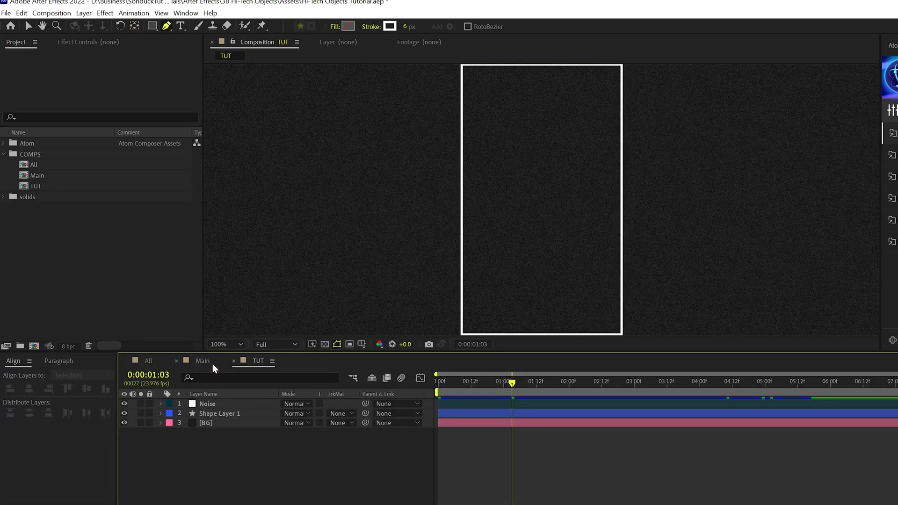
Play and scrub the Main composition to examine how the finished object's lines and arcs are arranged.
left_click(208, 364)
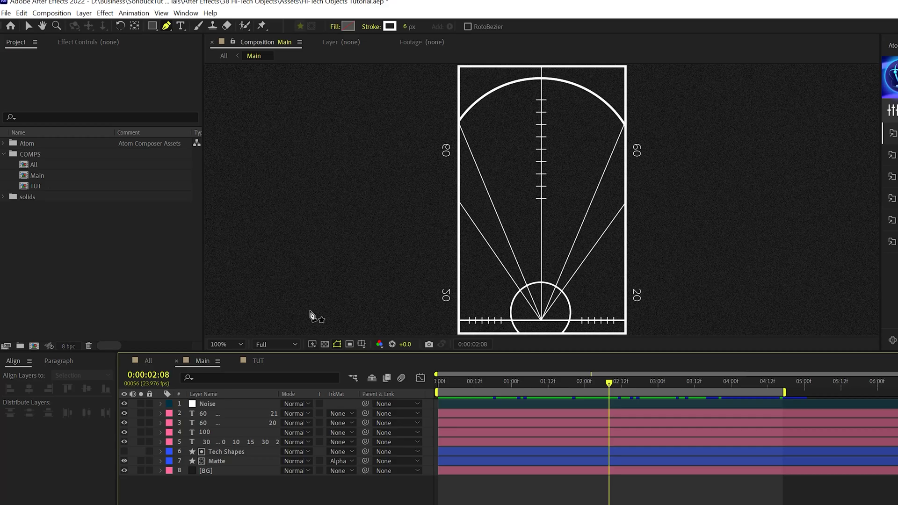
key("Home")
key("space")
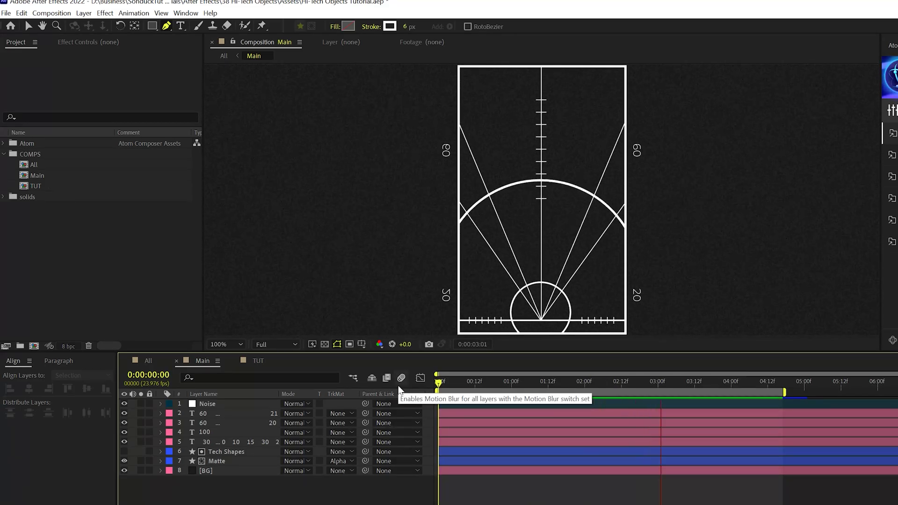
left_click(594, 385)
left_click_drag(594, 388, 544, 397)
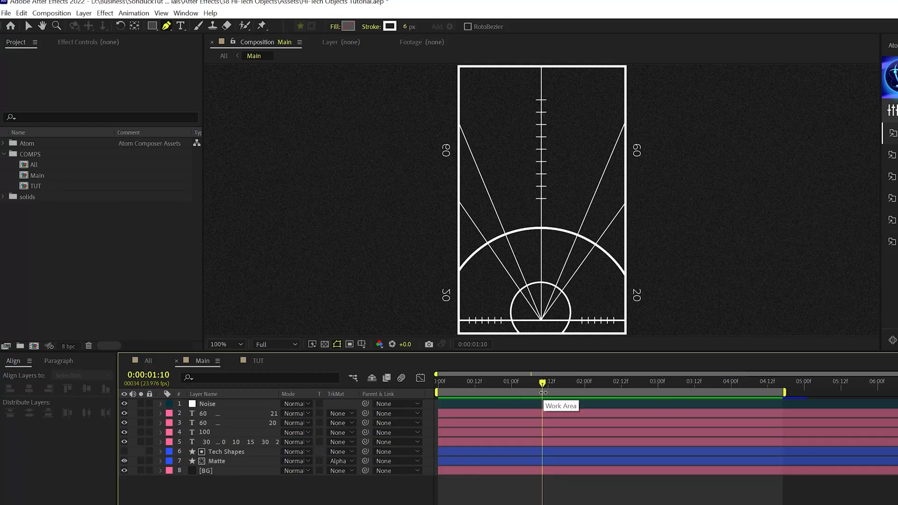
In TUT, draw a vertical centre line between the rectangle's bottom and top edges on Shape Layer 1, with a 4 px stroke.
left_click(259, 361)
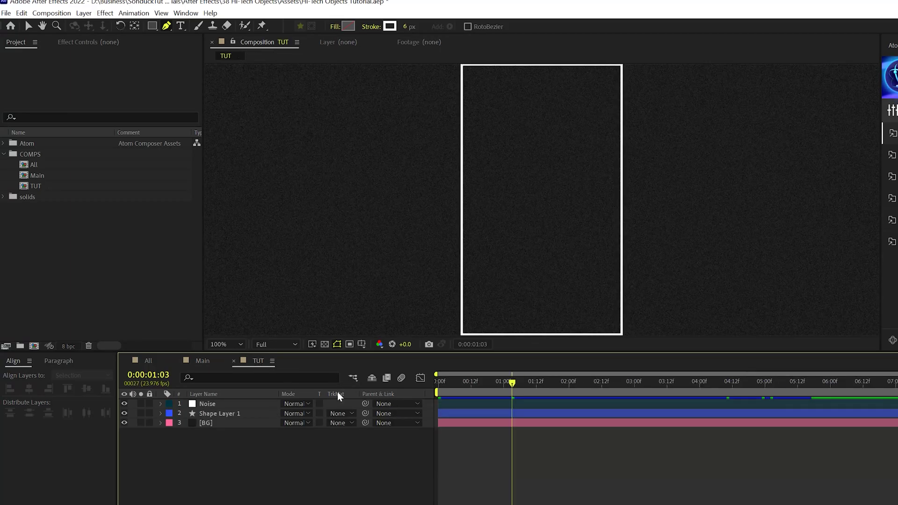
left_click(216, 413)
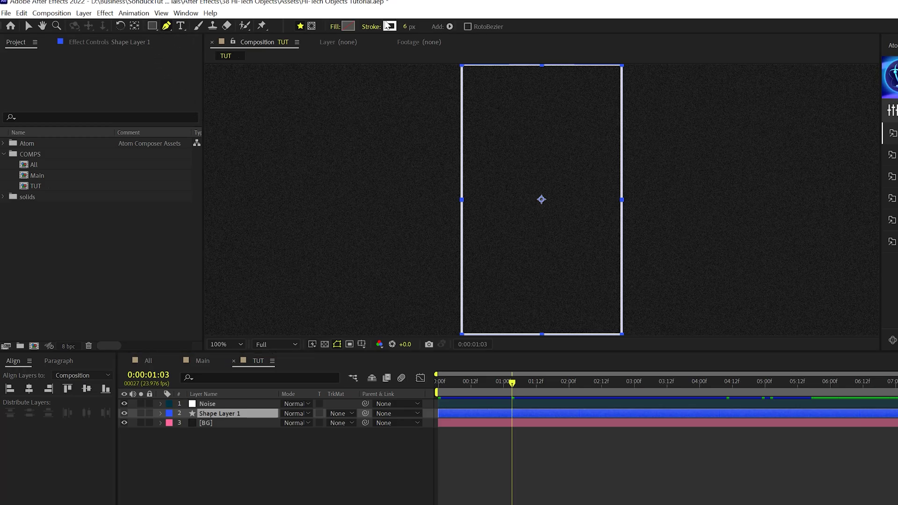
left_click_drag(541, 317, 549, 227)
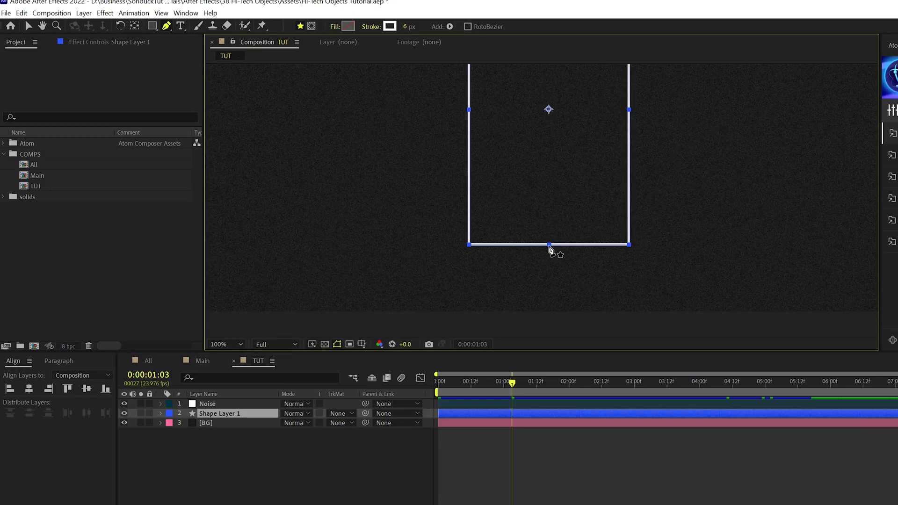
left_click(549, 245)
left_click_drag(563, 194, 552, 321)
left_click(537, 102)
left_click_drag(596, 262, 585, 196)
scroll(563, 273, "down", 1)
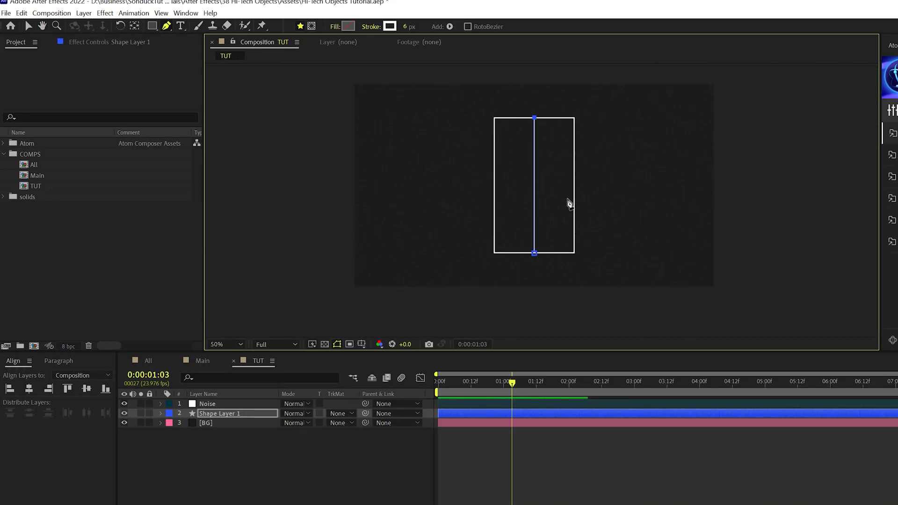
left_click(405, 27)
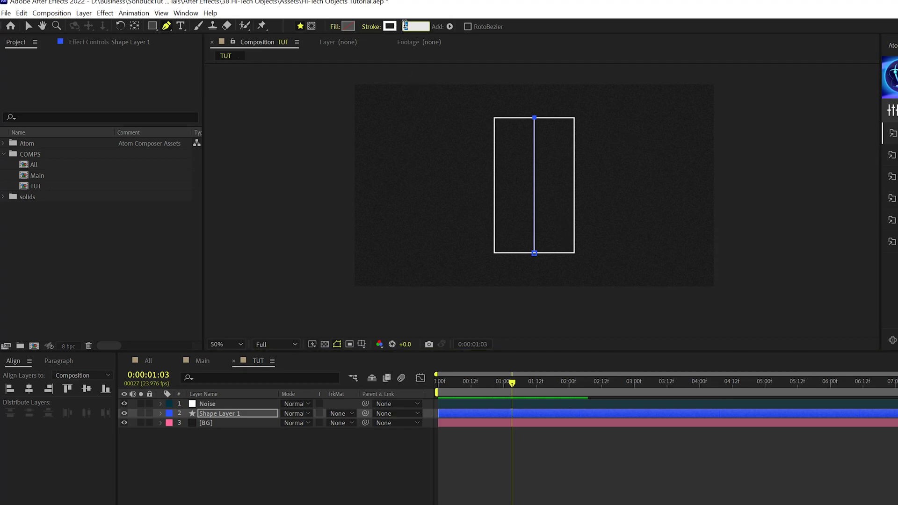
type("4")
left_click(378, 452)
Draw a horizontal line across the rectangle from edge to edge, a short distance above its base.
scroll(521, 281, "up", 1)
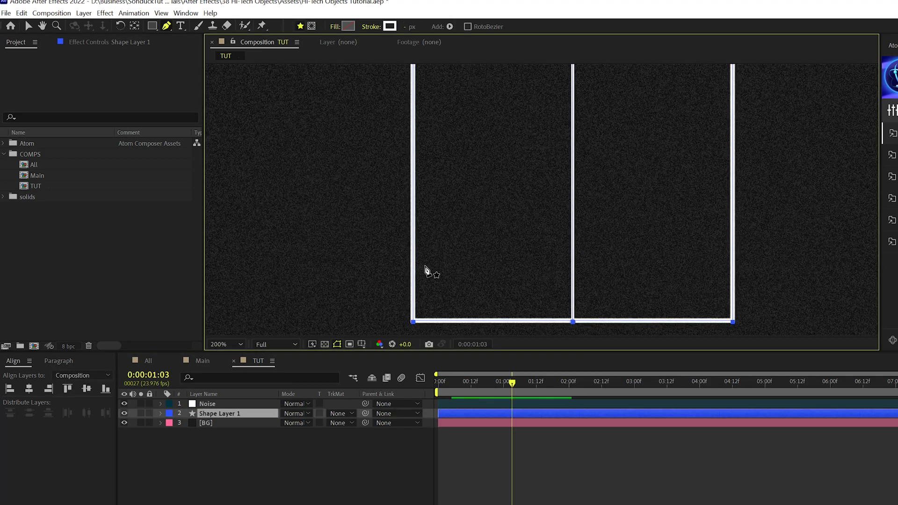
left_click(412, 261)
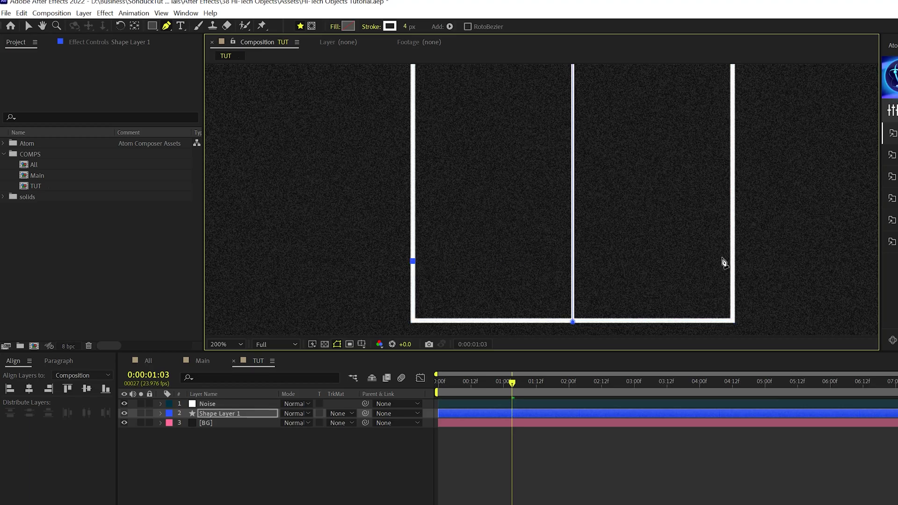
left_click(733, 261)
key("F2")
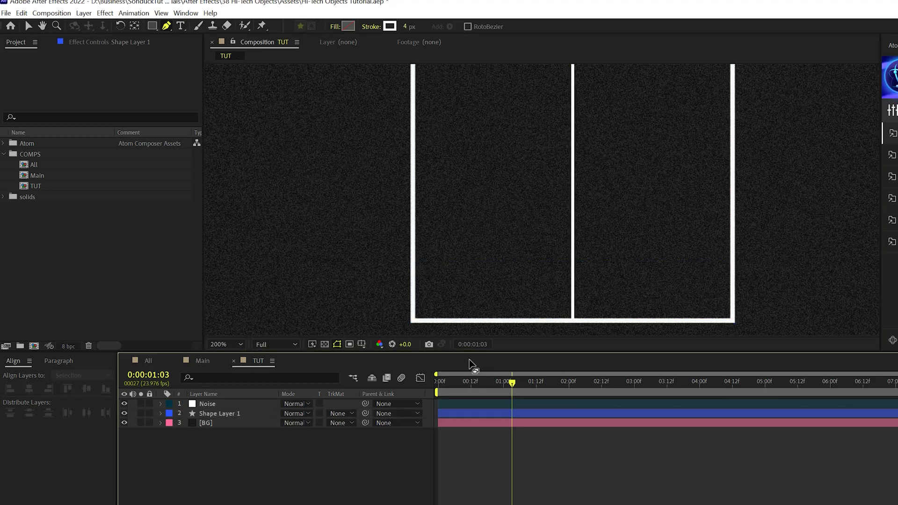
Set the stroke width of the horizontal line, Shape 2, to 6 px.
scroll(431, 297, "down", 2)
left_click_drag(602, 243, 598, 236)
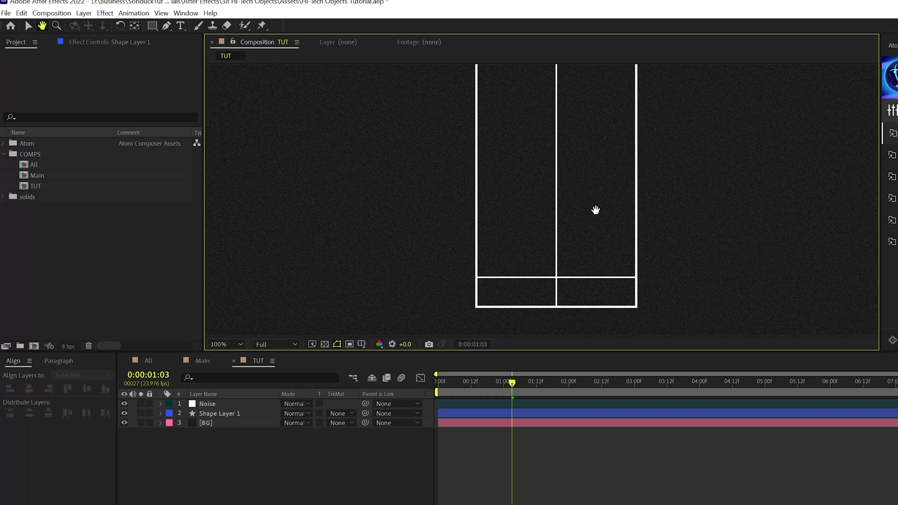
left_click(160, 413)
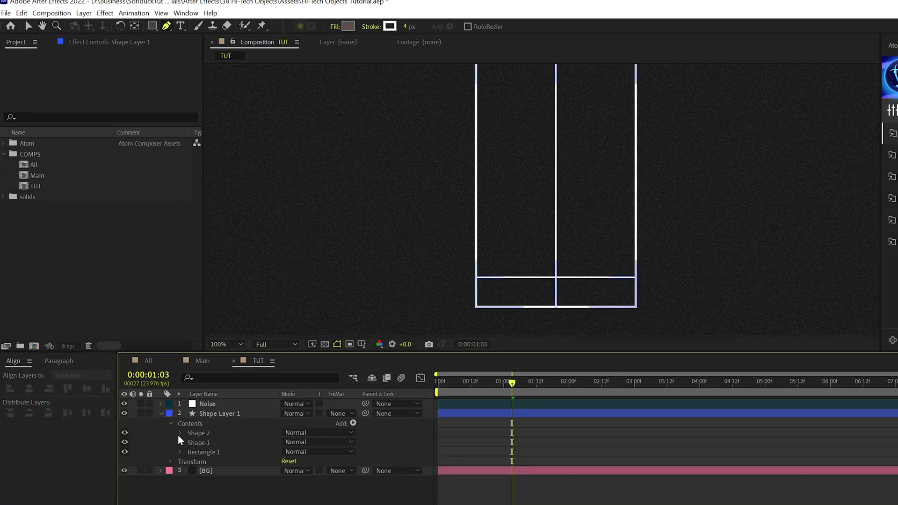
left_click(196, 432)
left_click(180, 433)
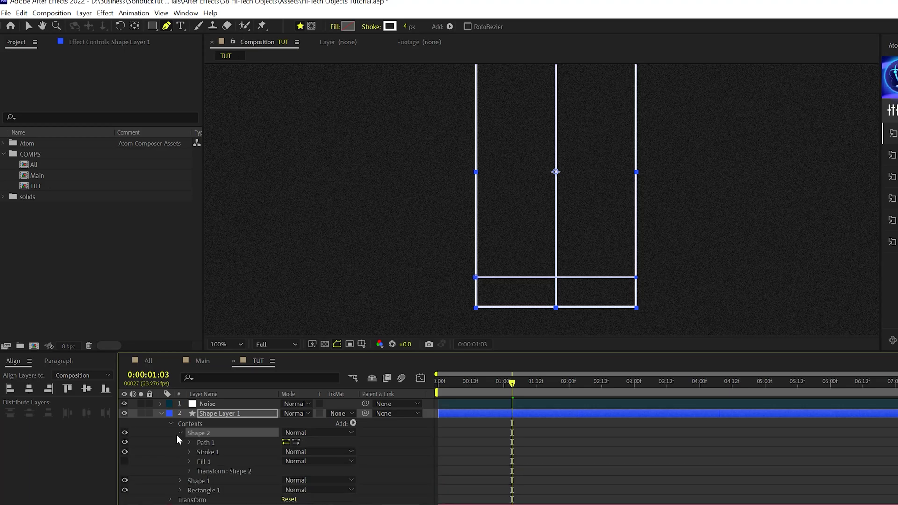
left_click(406, 28)
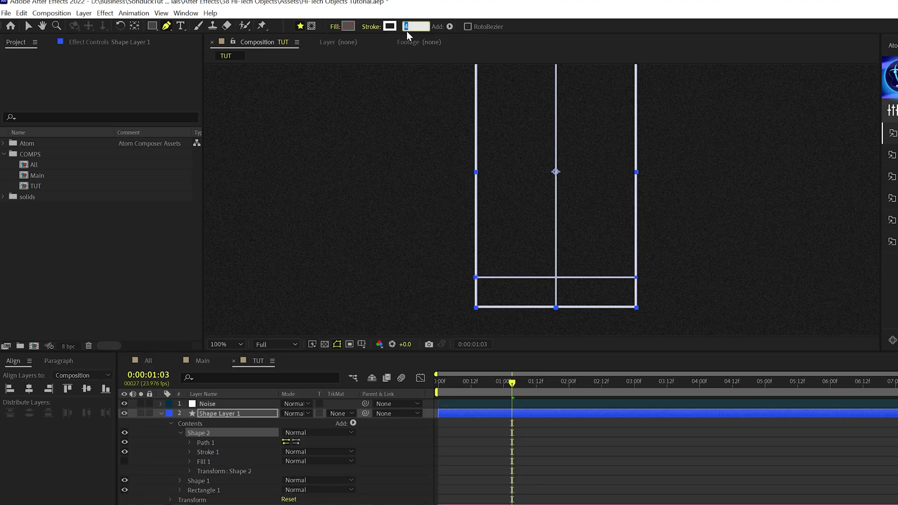
type("6")
key("Return")
key("F2")
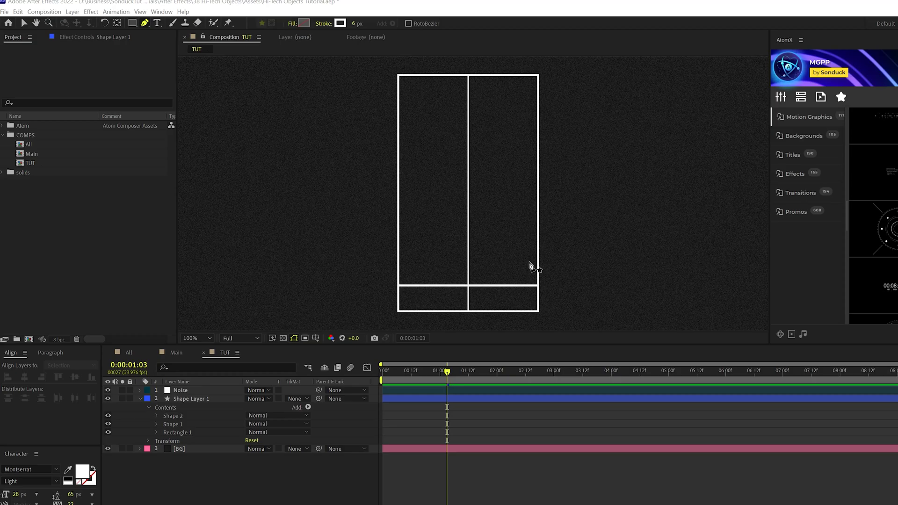
Draw a diagonal from the left edge's midpoint to where the vertical and horizontal lines cross, and set its stroke width to 2.
left_click(187, 399)
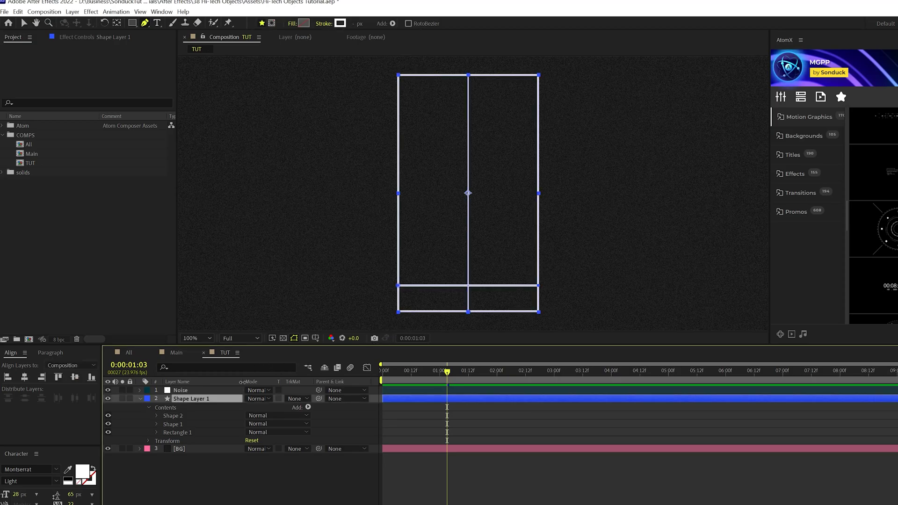
key("period")
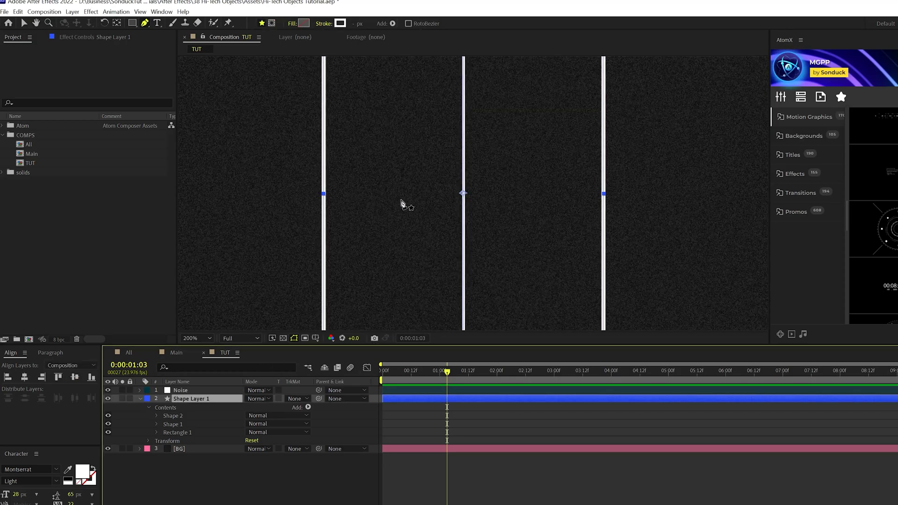
left_click(323, 194)
left_click_drag(415, 272, 366, 146)
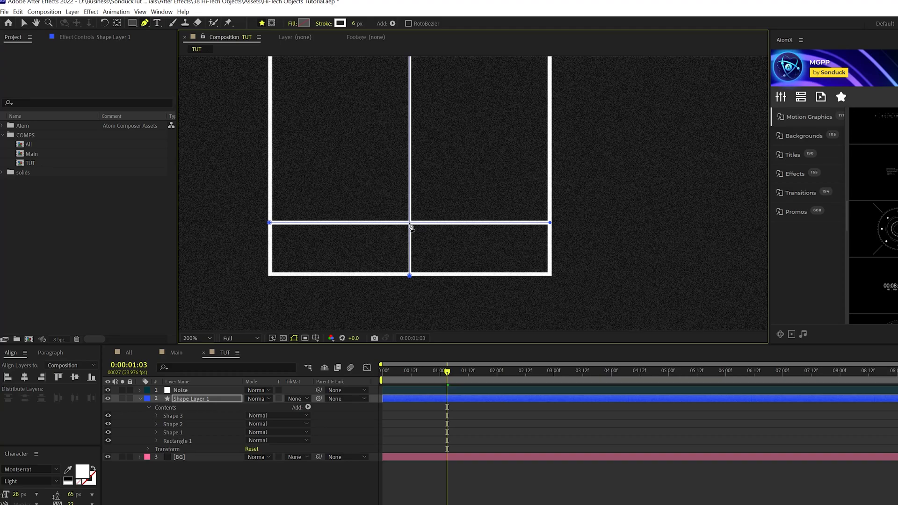
left_click(410, 227)
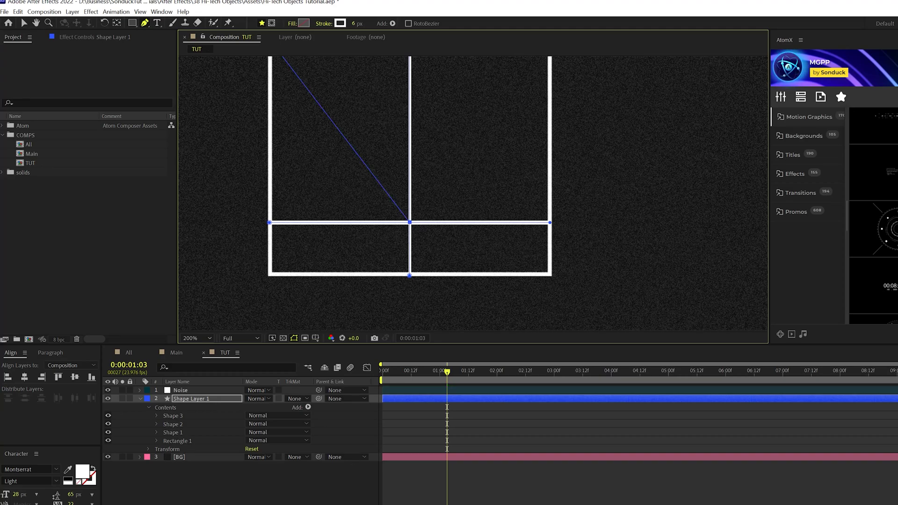
left_click(186, 400)
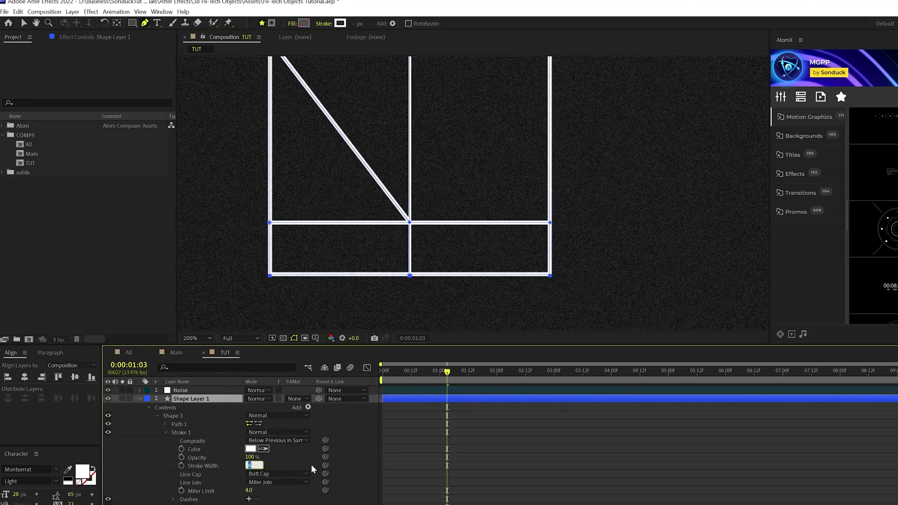
type("2")
key("Return")
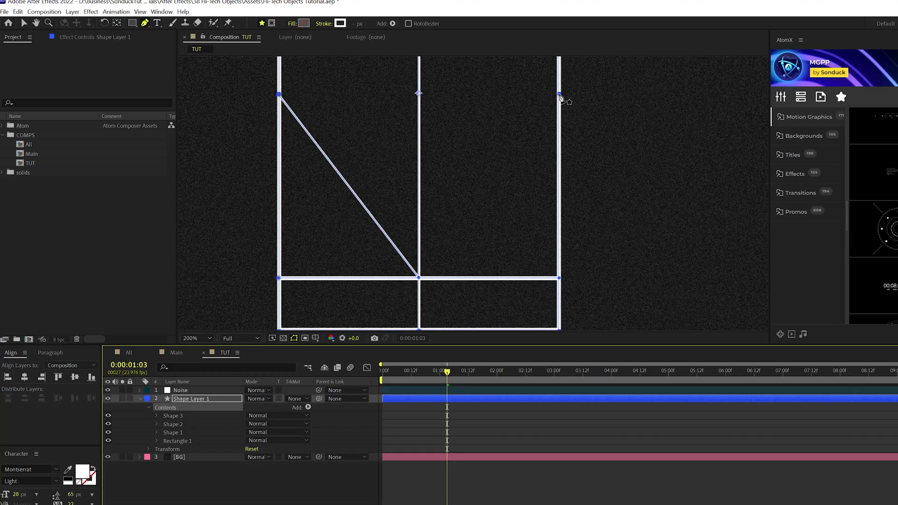
Draw the mirrored diagonal from the right edge's midpoint to the line crossing and set its stroke width to 3.
left_click(559, 94)
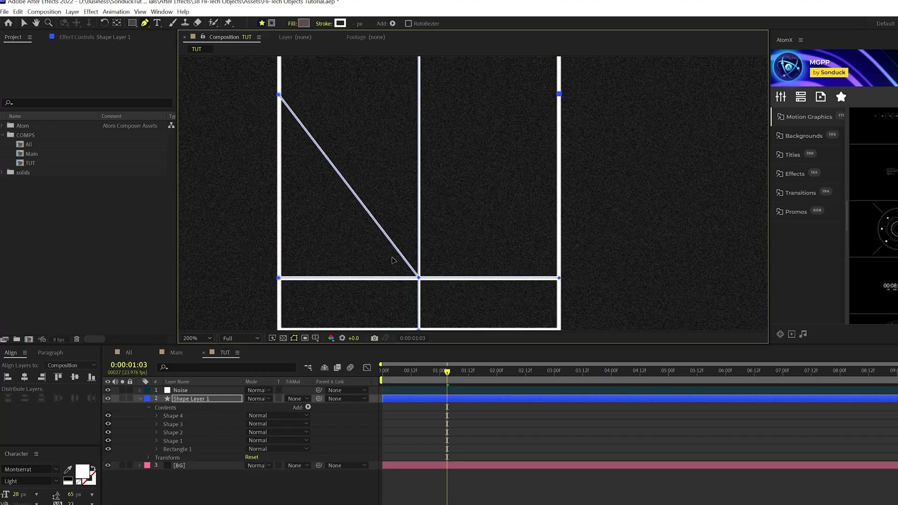
left_click(419, 277)
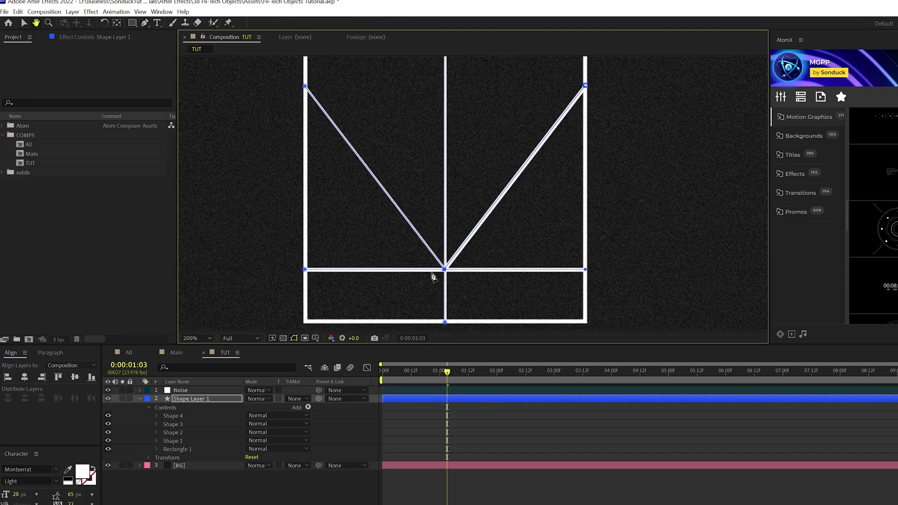
left_click(157, 415)
left_click(165, 432)
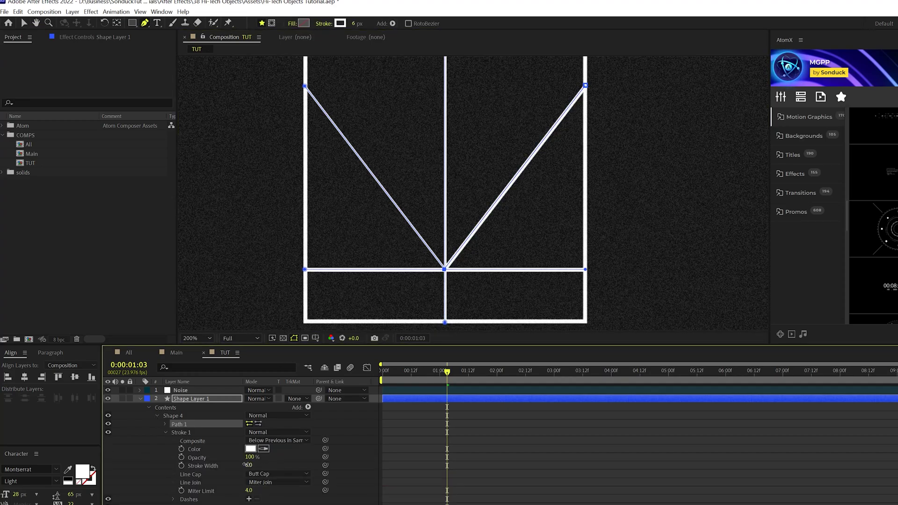
type("3")
key("Return")
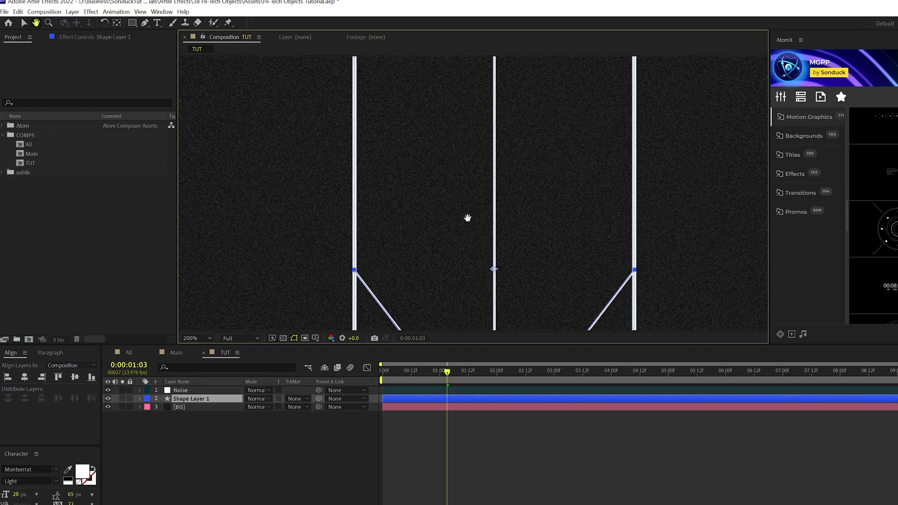
Draw a steeper diagonal from the upper part of the rectangle's left edge to the line crossing, moving its end point exactly onto the crossing.
scroll(463, 224, "down", 2)
key("comma")
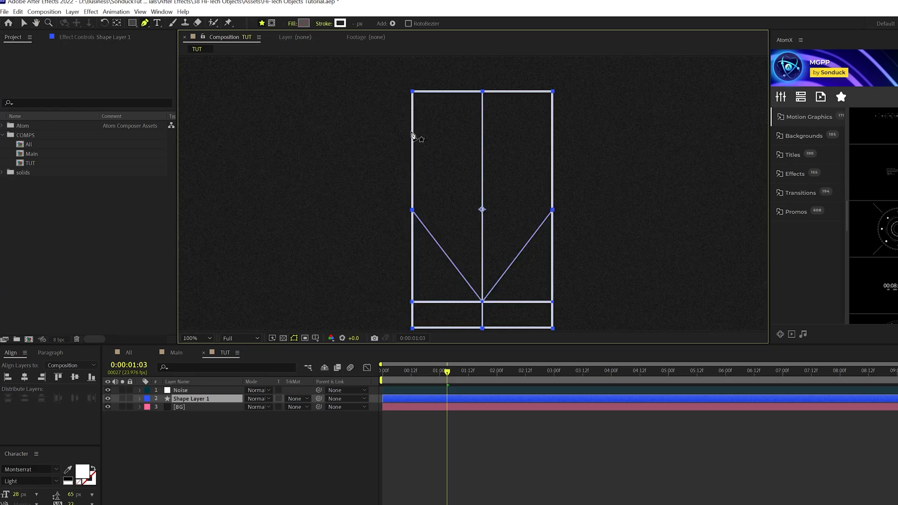
left_click(412, 131)
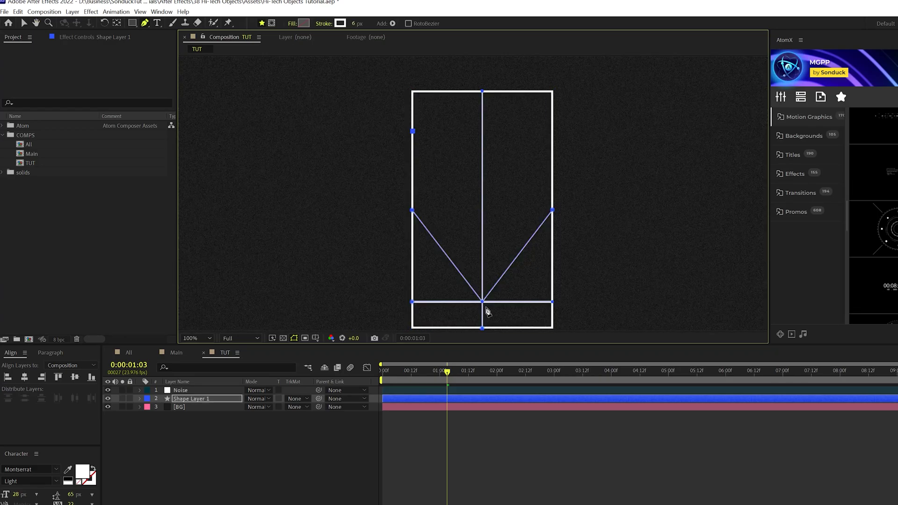
left_click(482, 302)
scroll(490, 312, "up", 5)
key("a")
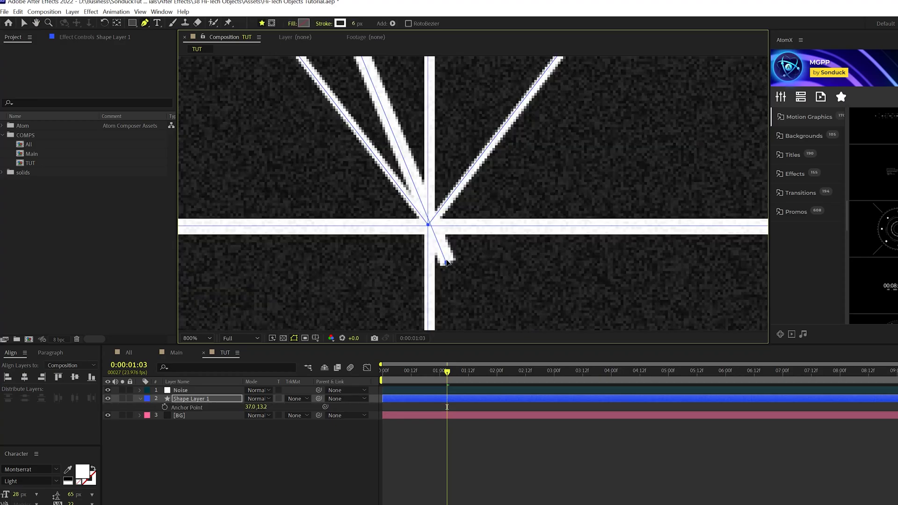
key("v")
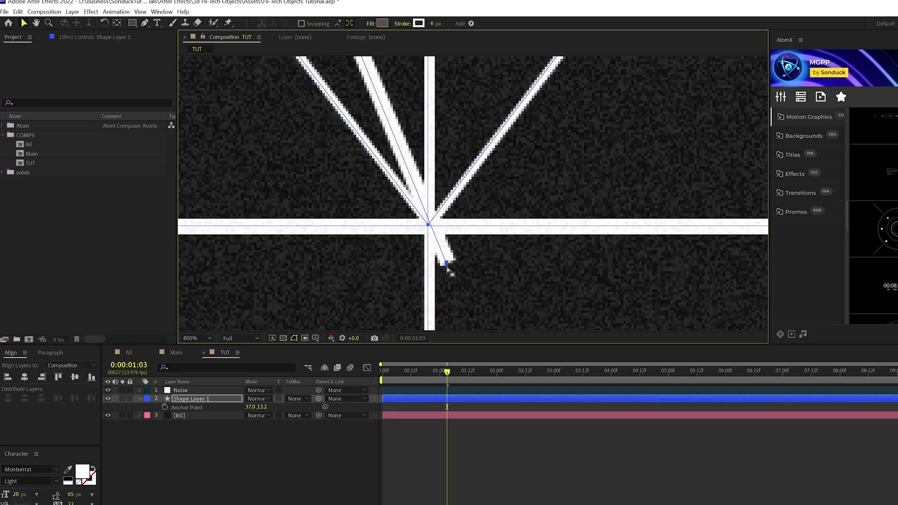
left_click_drag(446, 263, 428, 226)
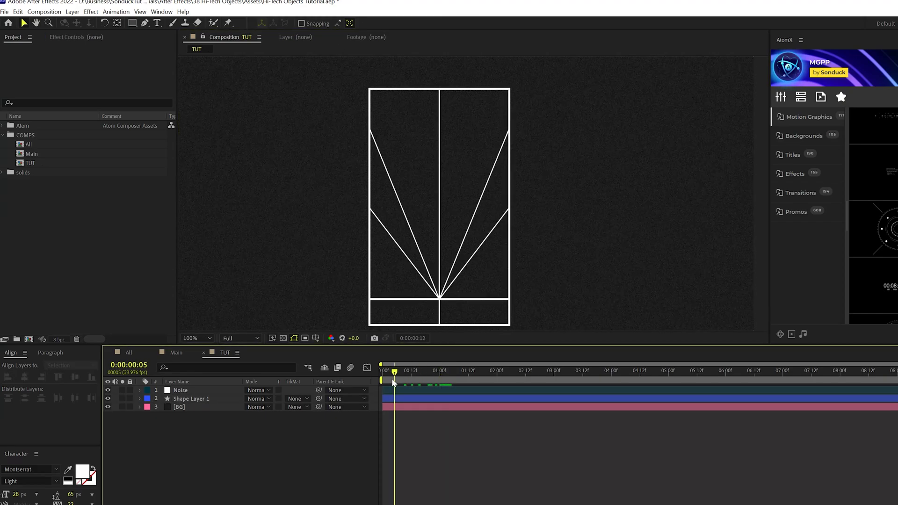
Draw a circle about 189 px in diameter on Shape Layer 1 in the TUT composition, centred on the line crossing.
left_click_drag(391, 378, 461, 377)
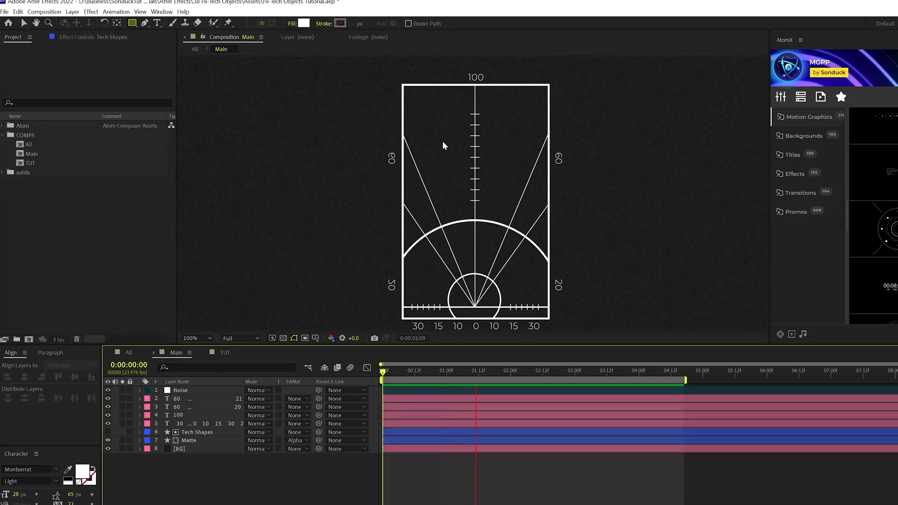
left_click(226, 353)
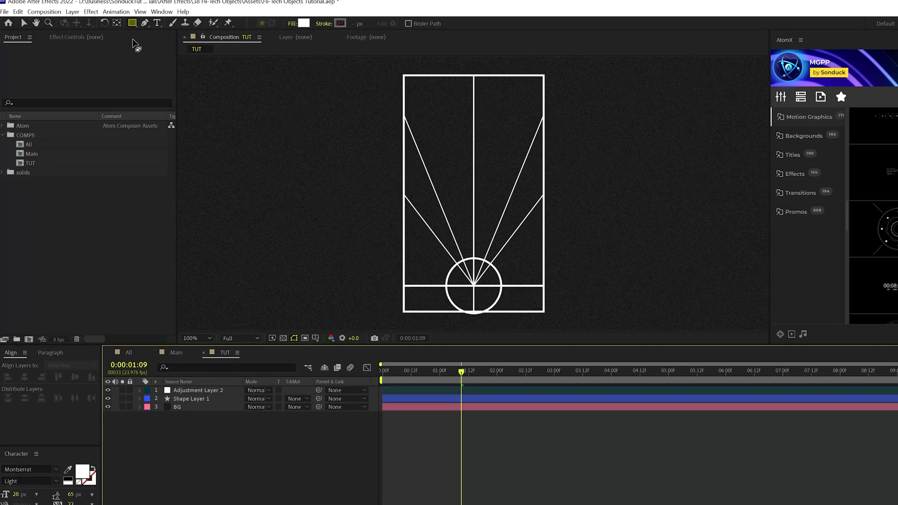
left_click(192, 399)
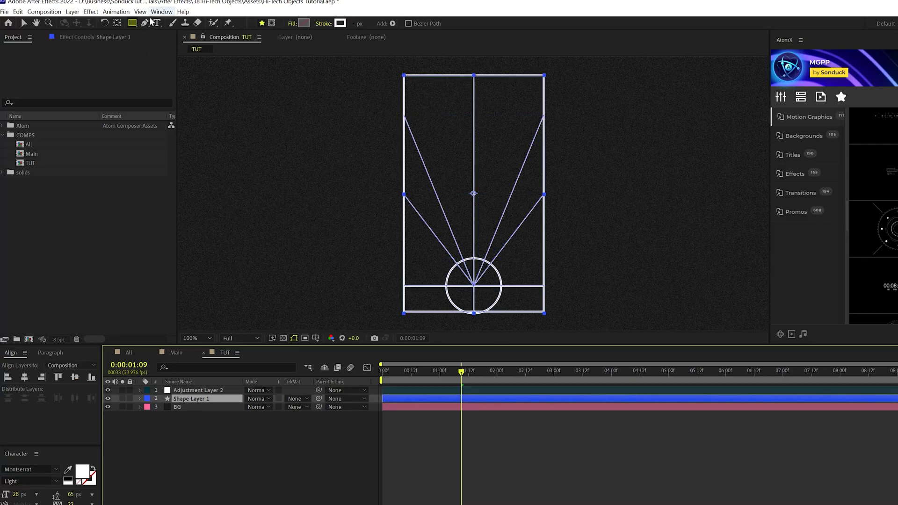
left_click_drag(133, 23, 173, 43)
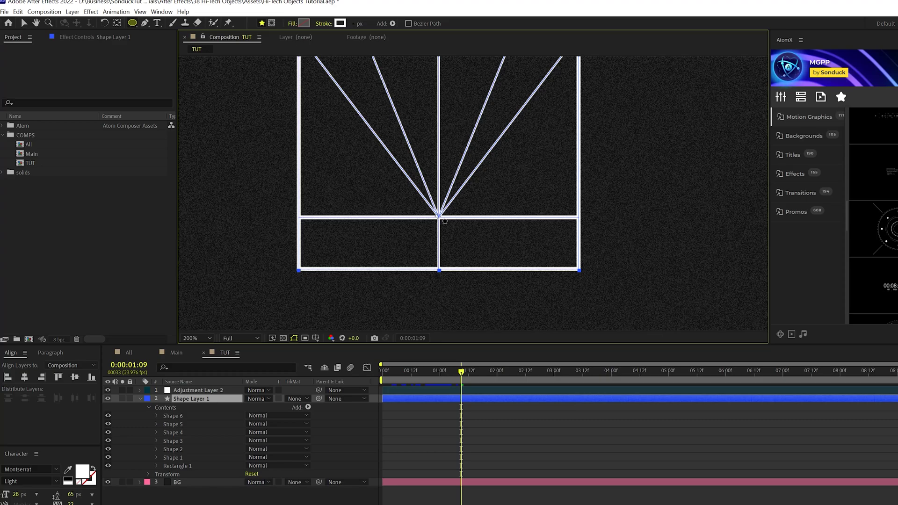
left_click_drag(439, 217, 499, 278)
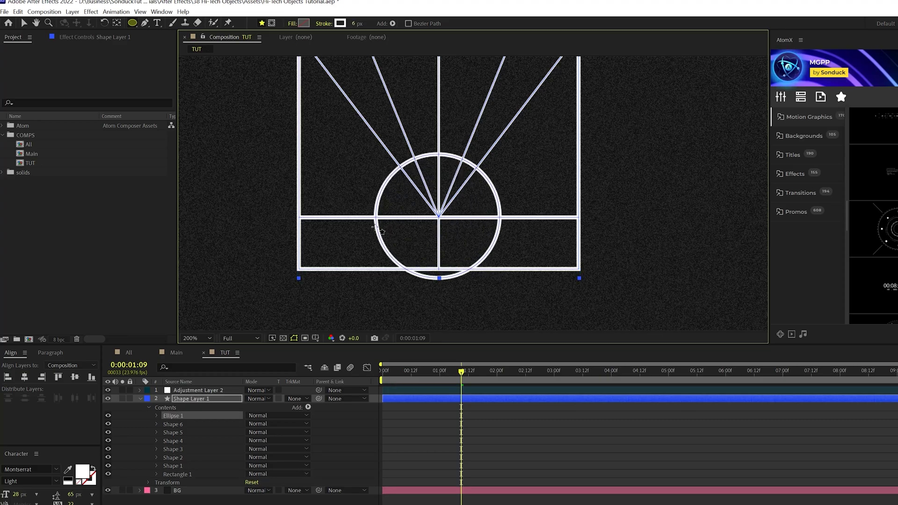
left_click(210, 339)
left_click(200, 347)
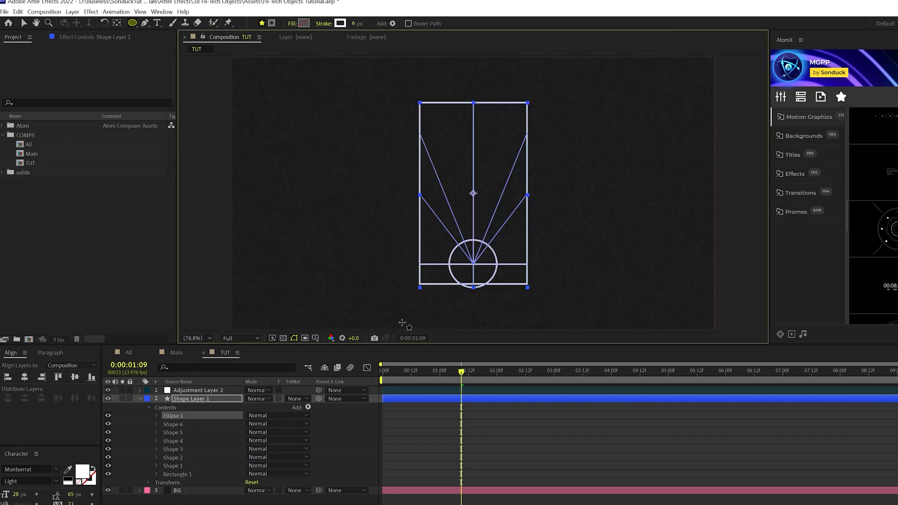
Duplicate Shape Layer 1 and delete Ellipse 1 and Shapes 1 to 6 from the original, keeping only Rectangle 1.
left_click(178, 399)
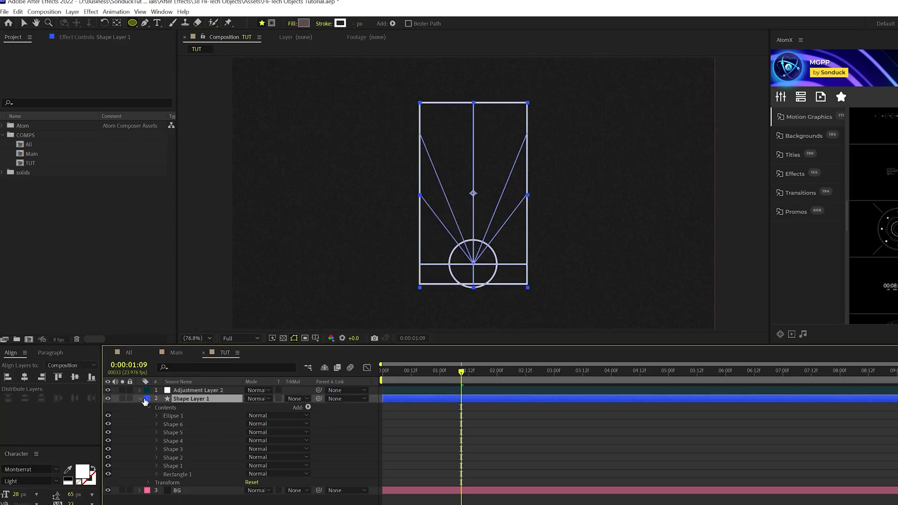
key("ctrl+d")
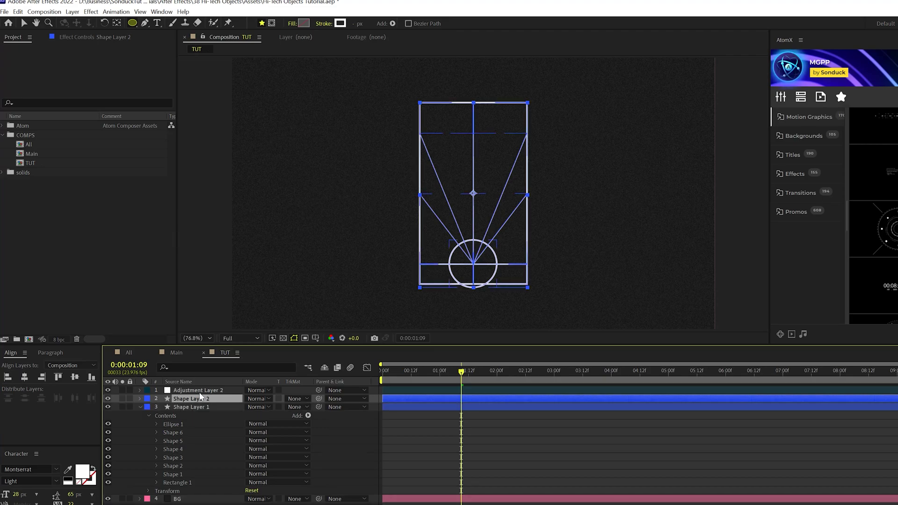
left_click(17, 11)
left_click(187, 408)
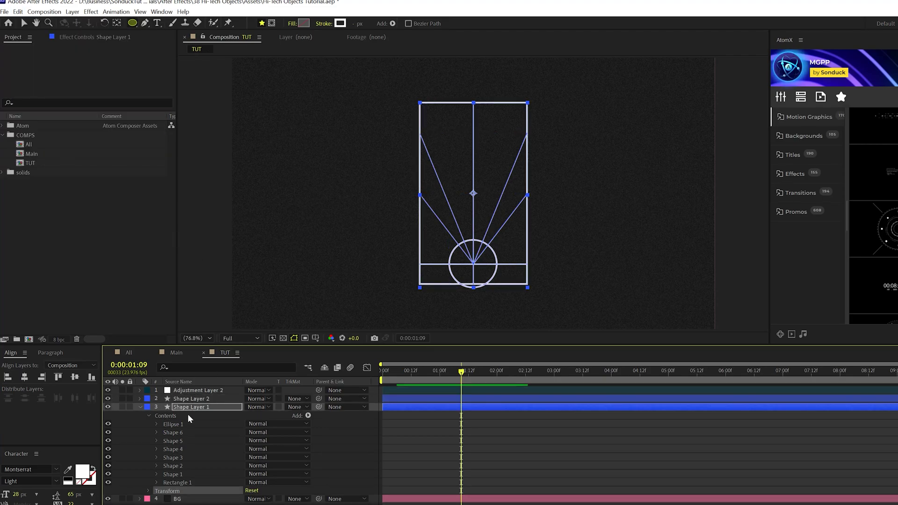
left_click(176, 424)
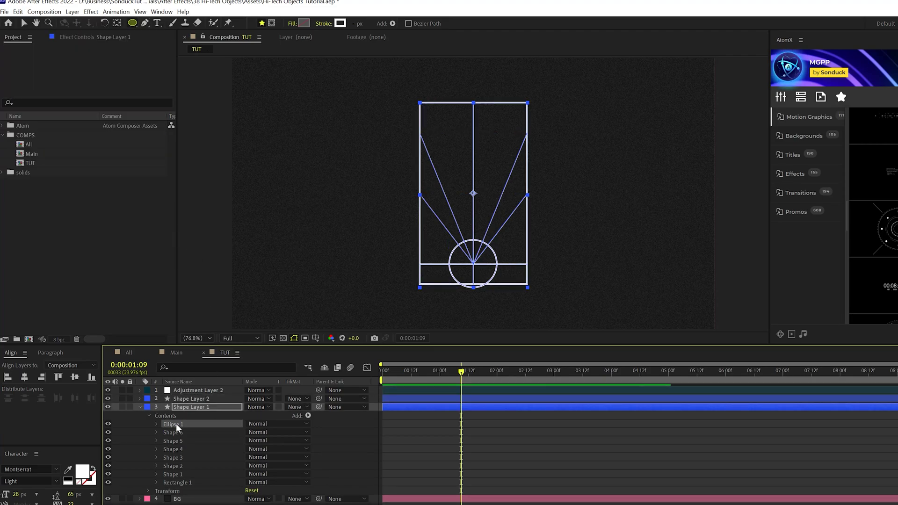
left_click(181, 474, "shift")
key("Delete")
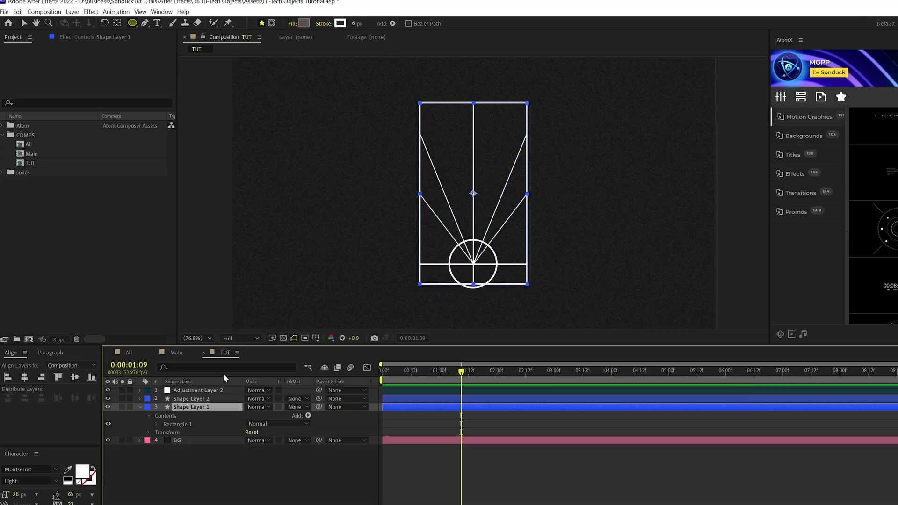
Fill Shape Layer 1's rectangle with white, FFFFFF, and set the layer's track matte to Alpha, using Shape Layer 2.
left_click(303, 24)
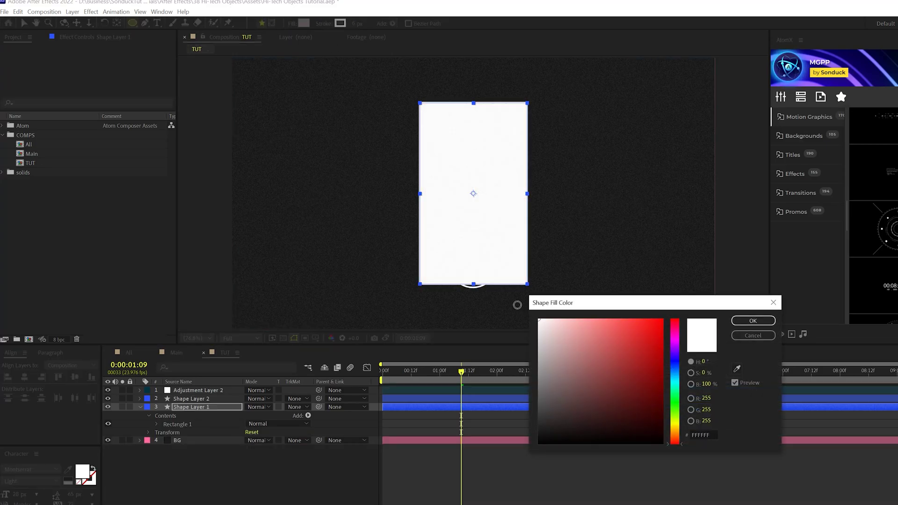
left_click(732, 321)
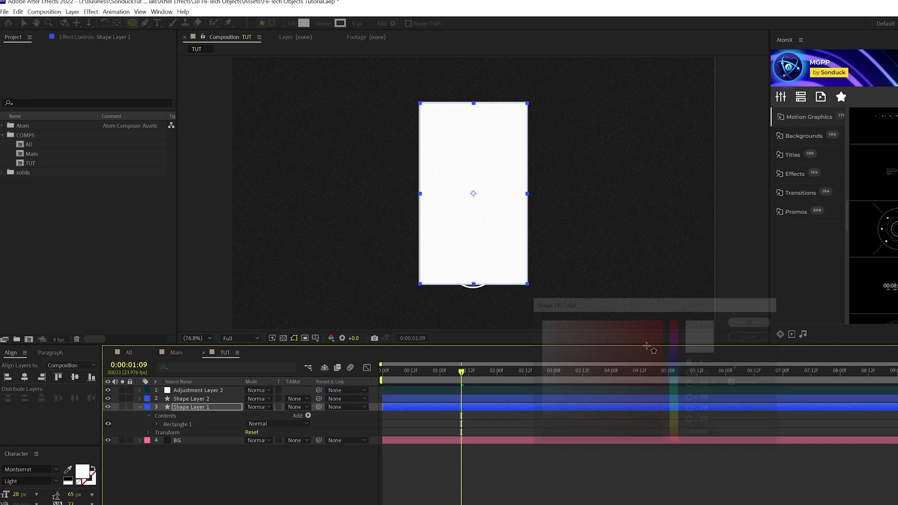
left_click(289, 405)
left_click(312, 430)
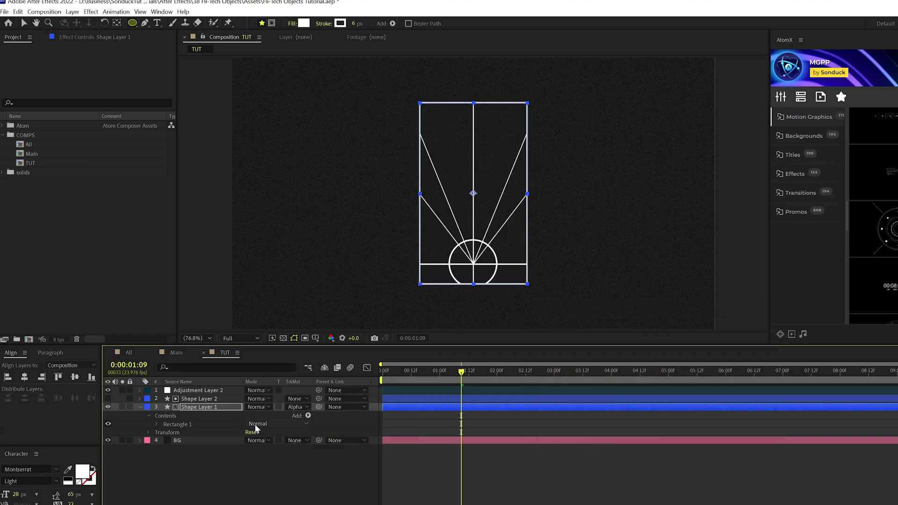
left_click(263, 503)
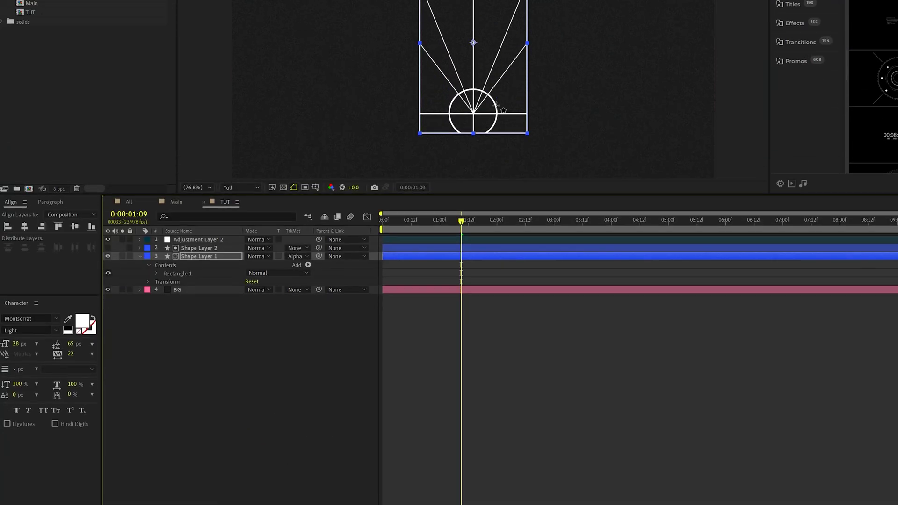
key("ctrl+shift+a")
scroll(400, 100, "up", 1)
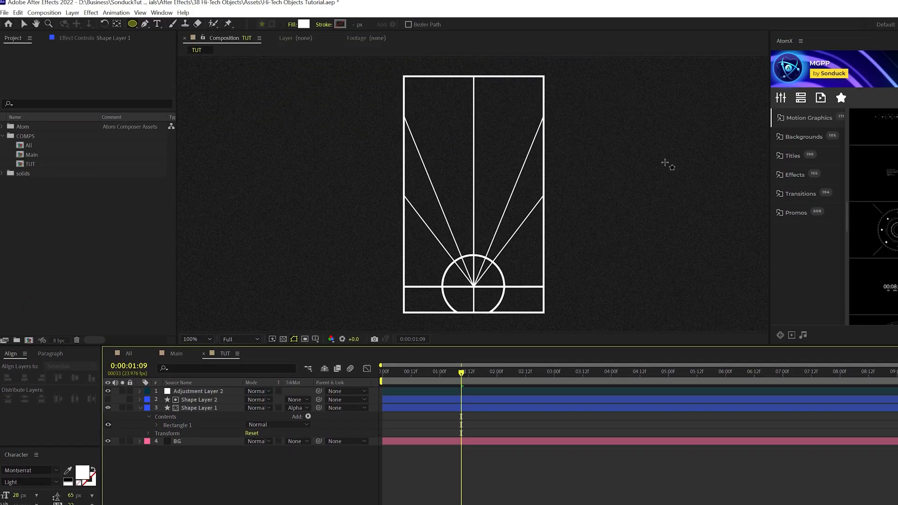
Rename Shape Layer 1 as Matte.
left_click(171, 426)
left_click(183, 410)
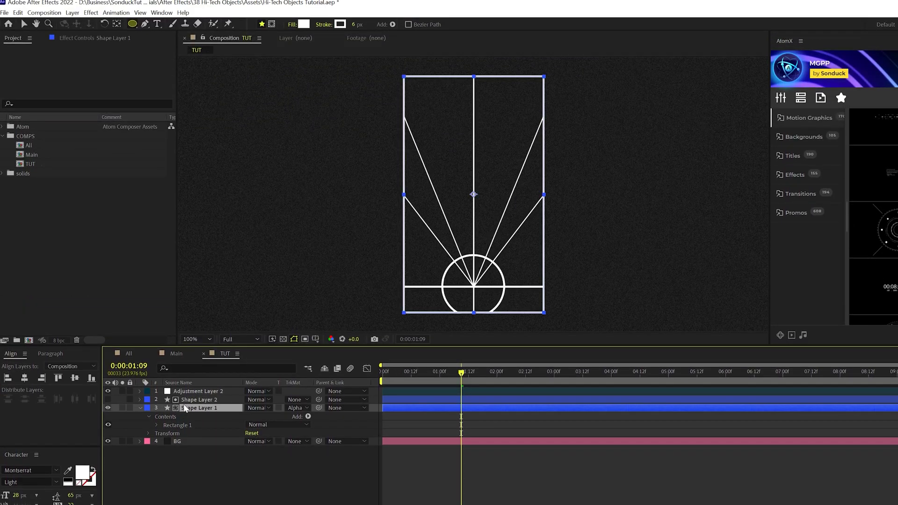
key("Return")
type("M")
type("atte")
key("Return")
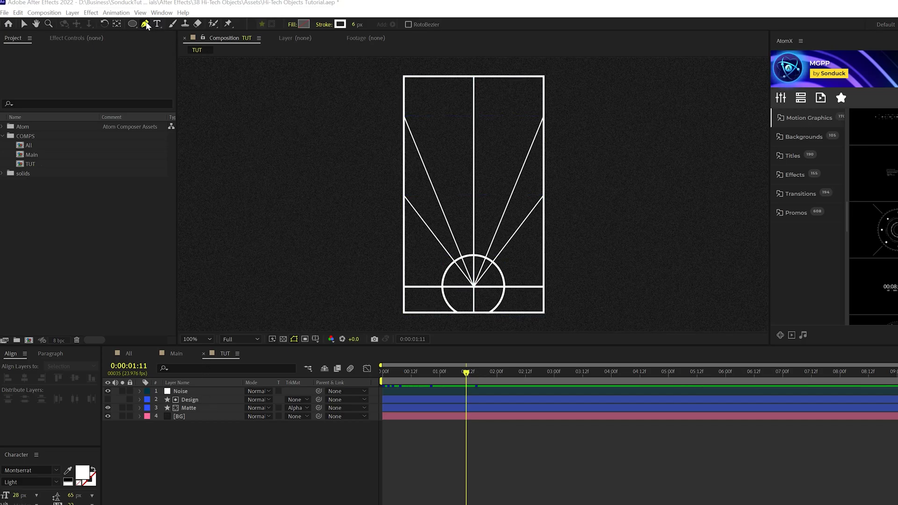
Draw an arc on the Design layer between the rectangle's side edges, peaking on the vertical line level with the lower diagonals' outer ends.
left_click(189, 401)
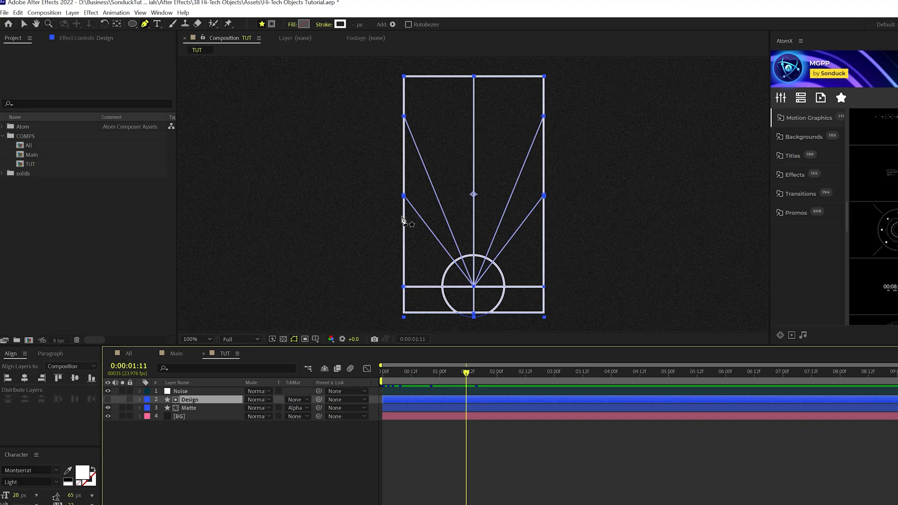
key("period")
scroll(409, 232, "down", 3)
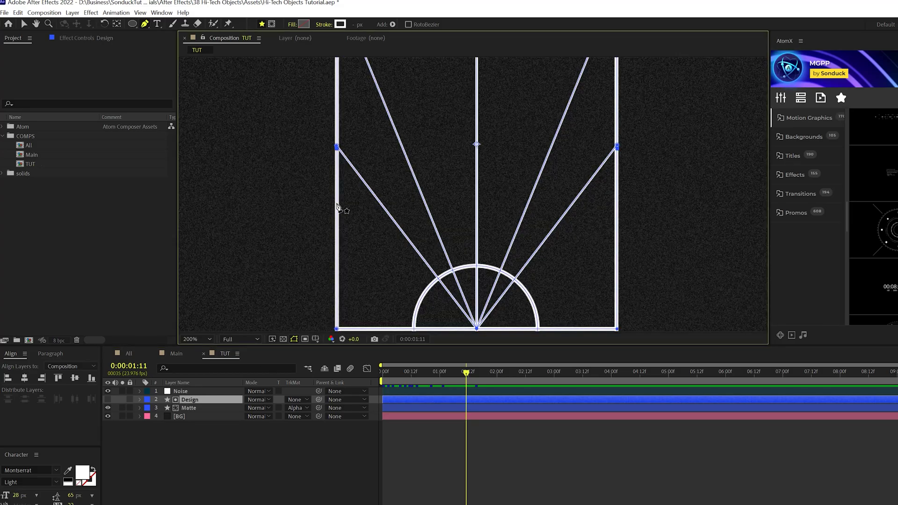
left_click(337, 226)
left_click_drag(476, 146, 588, 146)
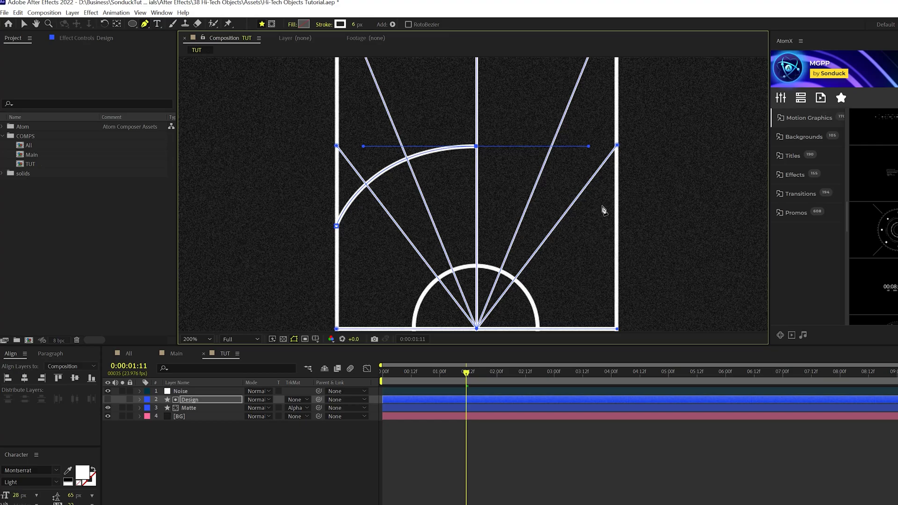
left_click(617, 227)
key("F2")
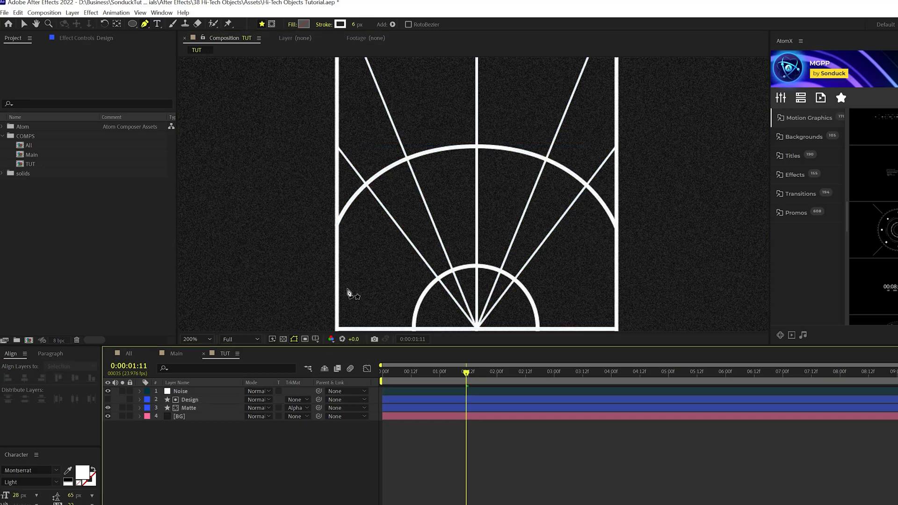
key("comma")
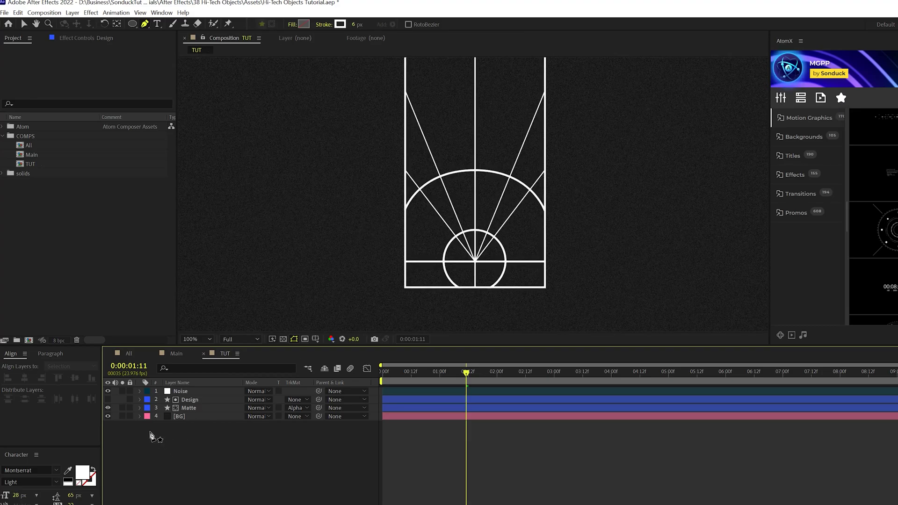
Add a Position keyframe to the arc, Shape 7 of the Design layer, at 0:00:00:00.
left_click(134, 407)
left_click(139, 400)
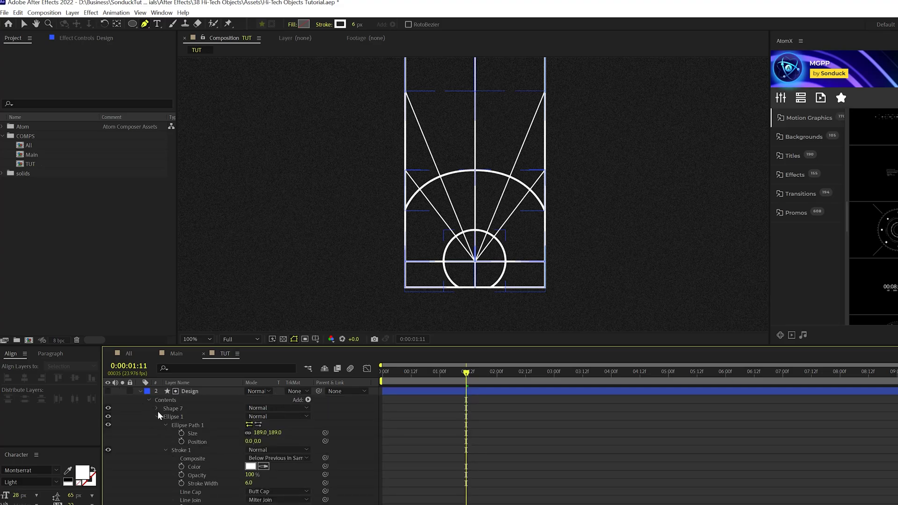
left_click(158, 414)
left_click(156, 425)
left_click(156, 417)
left_click_drag(394, 373, 374, 374)
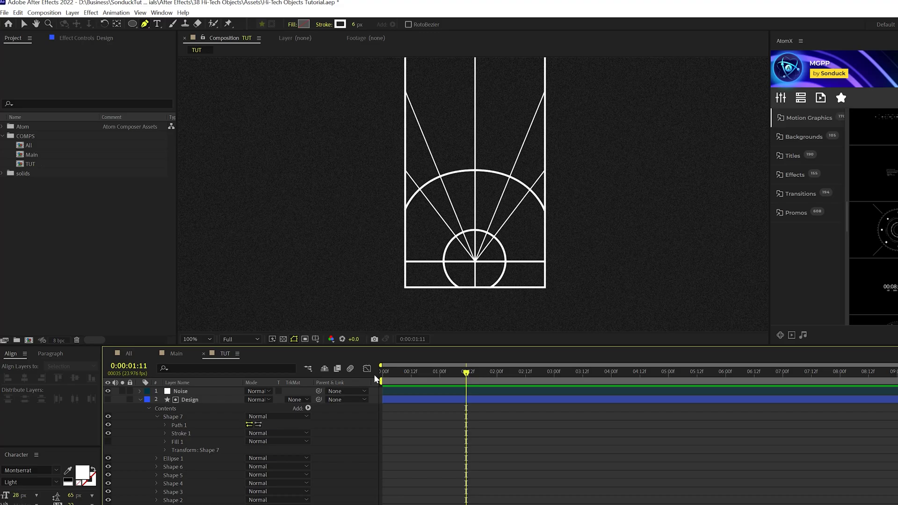
left_click(164, 450)
key("v")
left_click(197, 467)
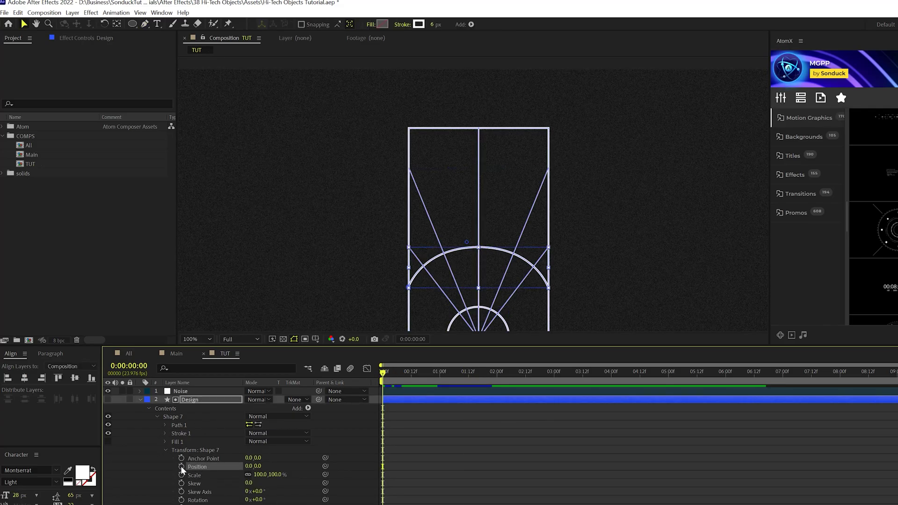
left_click(181, 467)
At 0:00:01:12, set the arc's Position to 0, -494 so it sits just above the rectangle.
left_click_drag(404, 375, 469, 373)
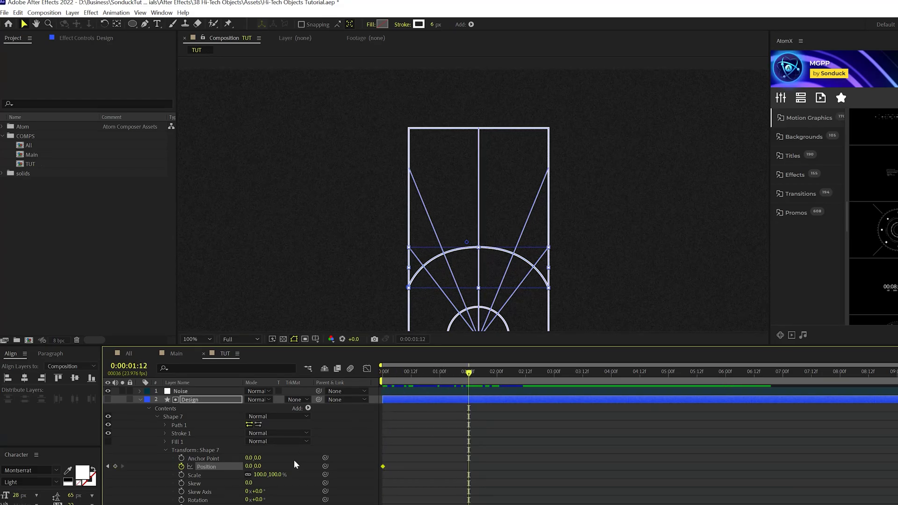
left_click_drag(258, 466, 206, 465)
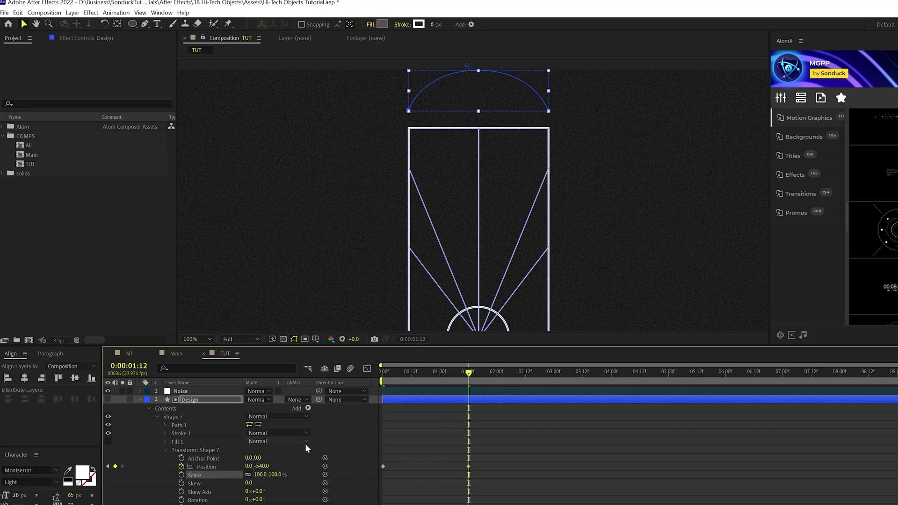
left_click_drag(265, 467, 286, 466)
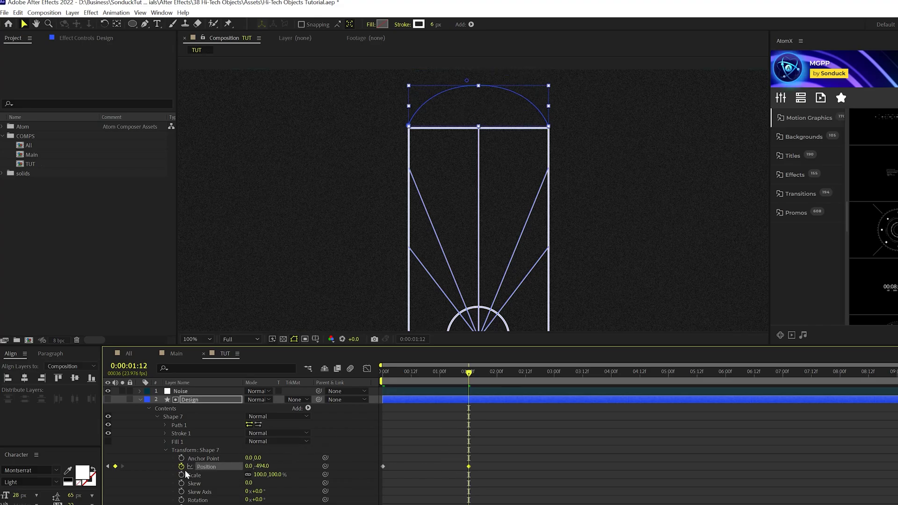
Add a loopOut() expression to the Position of the arc, Shape 7 of the Design layer, and scrub the timeline to check it.
left_click(181, 467, "alt")
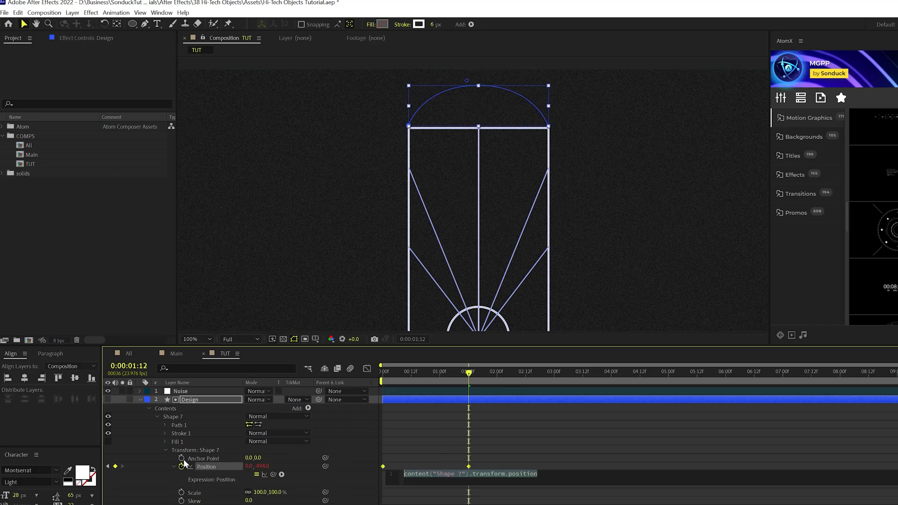
type("loopOut")
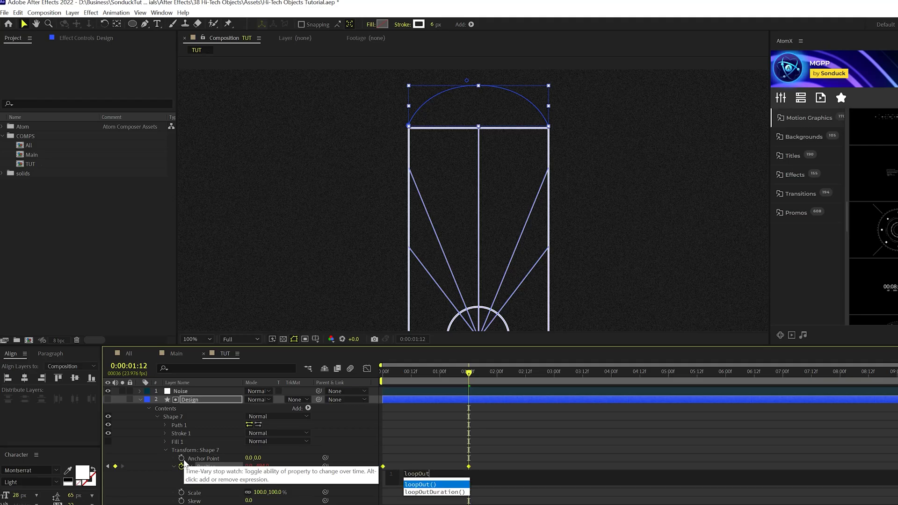
key("Return")
left_click(445, 441)
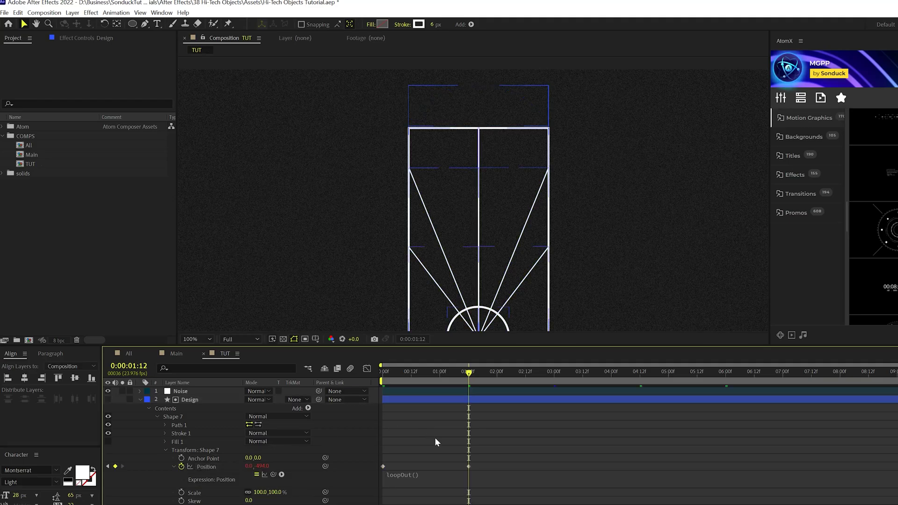
left_click_drag(462, 375, 430, 374)
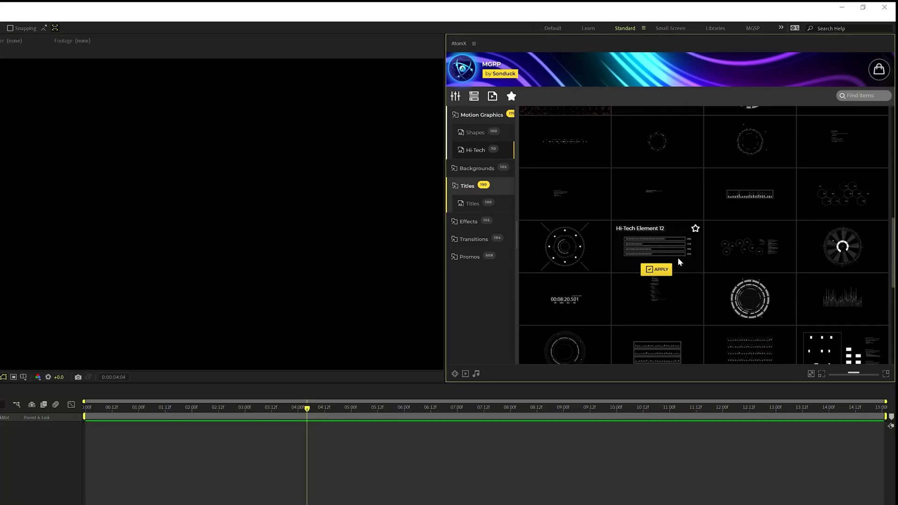
left_click(656, 269)
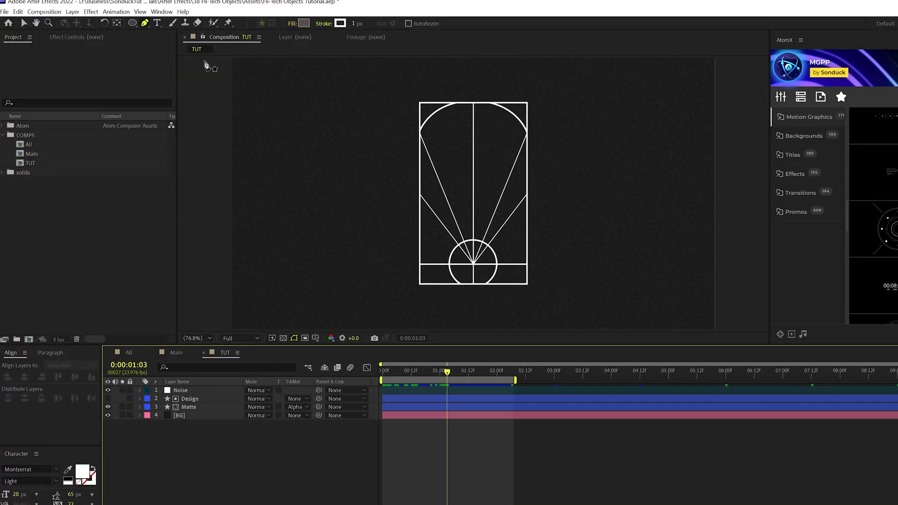
Draw a short horizontal tick on the Design layer with the Pen tool, crossing the vertical line near the rectangle's upper end.
left_click(145, 23)
left_click(175, 23)
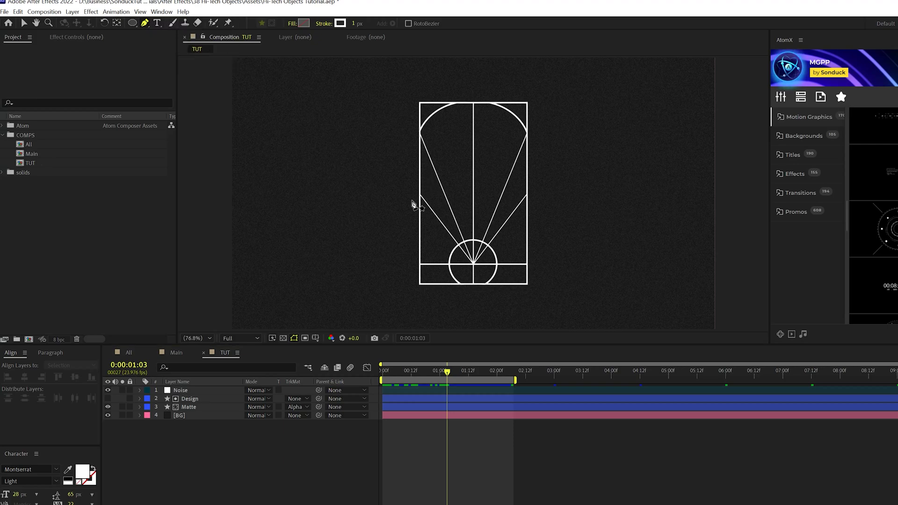
left_click(190, 399)
scroll(487, 146, "up", 2)
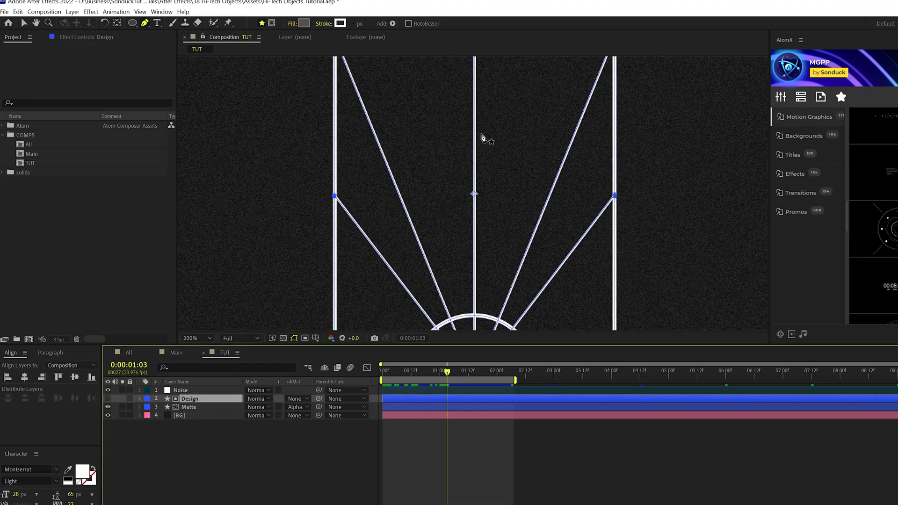
left_click_drag(447, 95, 445, 202)
left_click(456, 122)
left_click(484, 121)
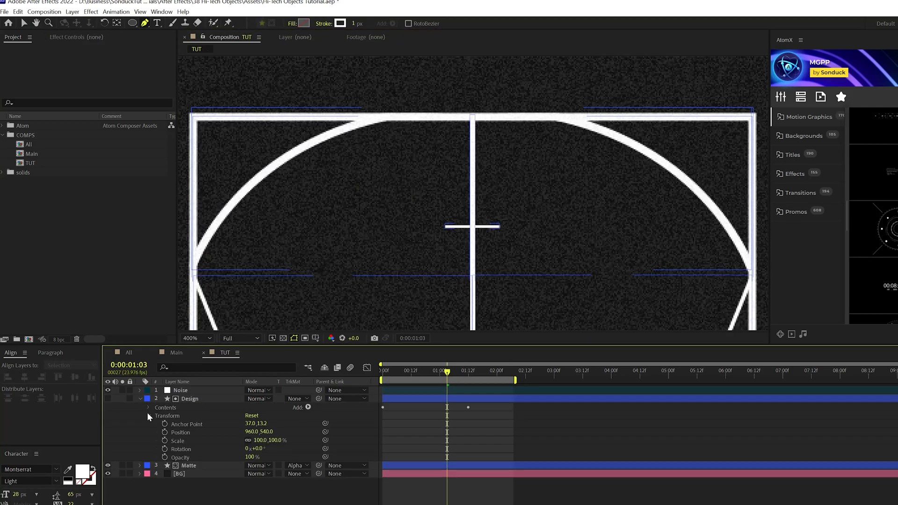
Add a Repeater to the tick, Shape 8 of the Design layer.
left_click(148, 414)
left_click(147, 408)
left_click(155, 414)
left_click(156, 414)
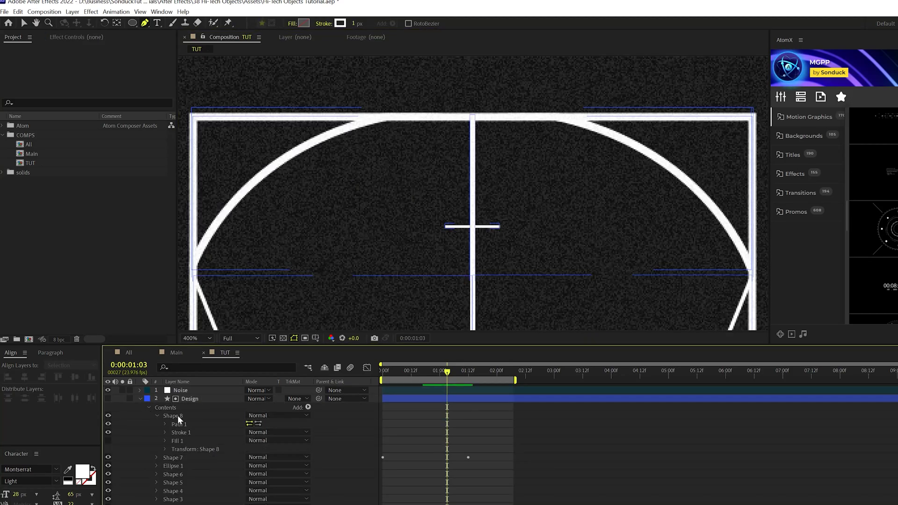
left_click(176, 415)
left_click(308, 405)
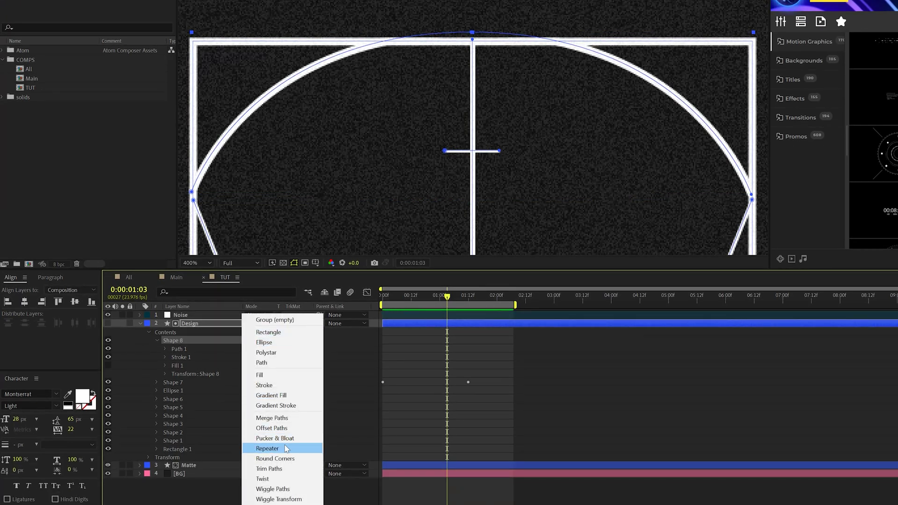
left_click(286, 449)
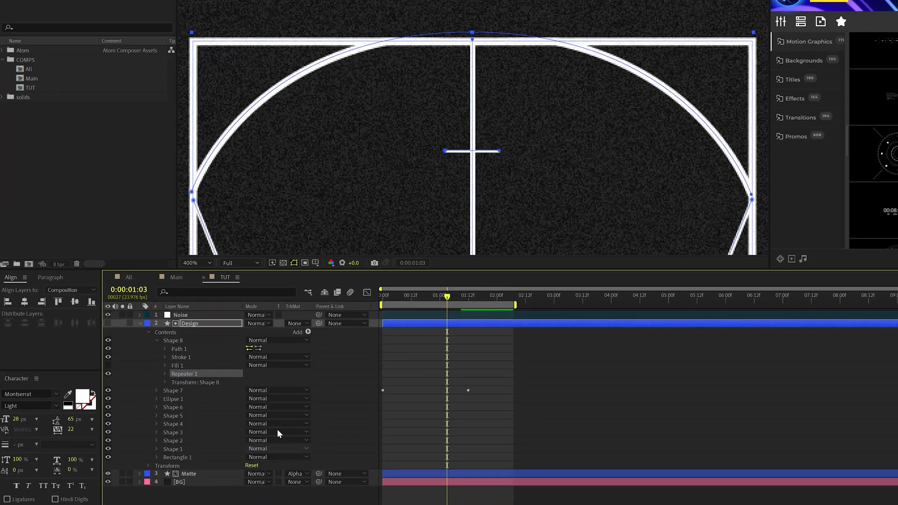
Set the Position of Shape 8's Repeater transform to 0, 30 so the ticks stack down the vertical line.
left_click(164, 374)
left_click(174, 407)
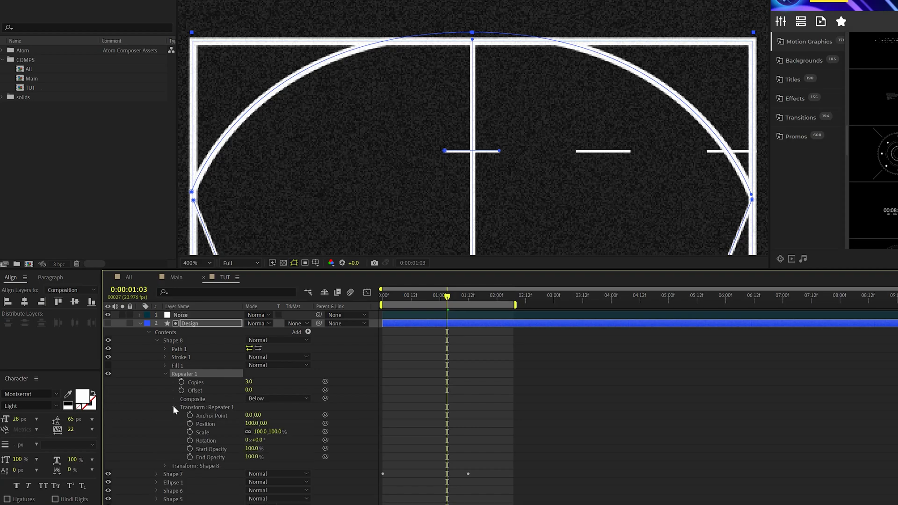
left_click(252, 423)
type("0")
key("Return")
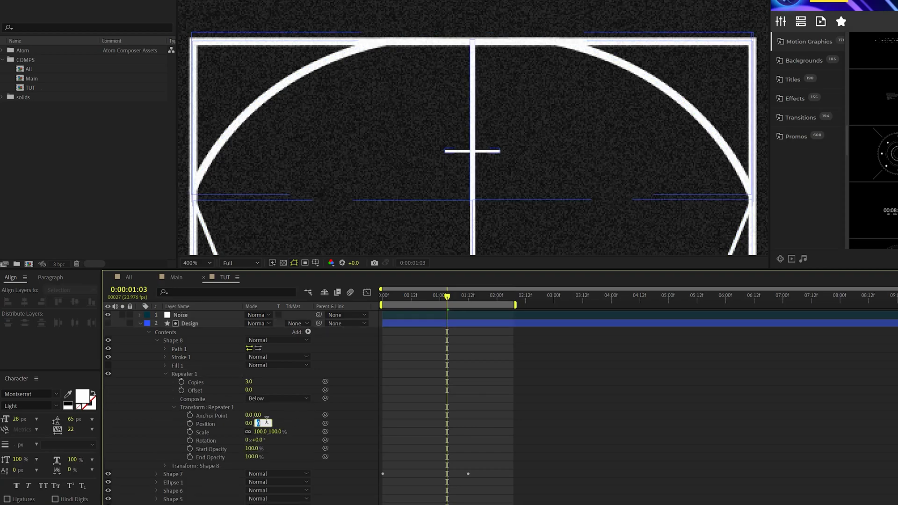
left_click_drag(257, 423, 272, 427)
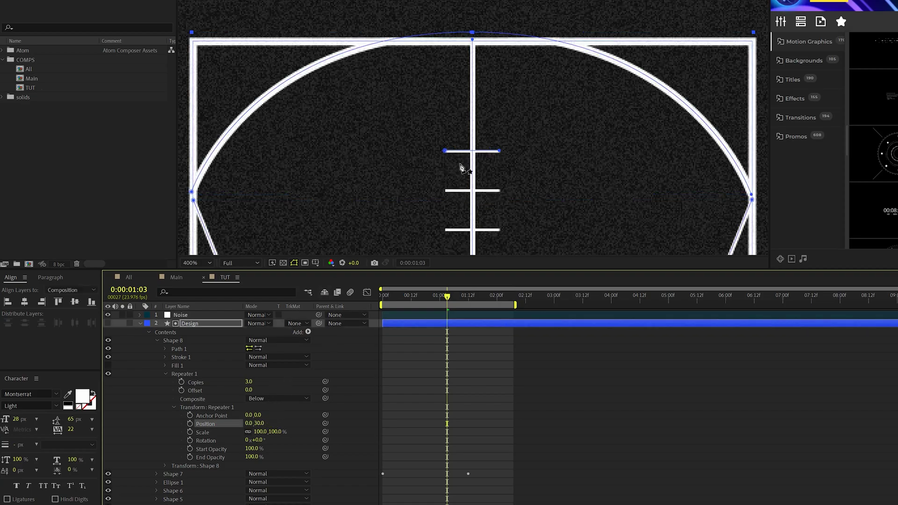
Set the number of copies in Shape 8's Repeater to 6.
scroll(466, 154, "down", 3)
left_click(248, 382)
type("6")
left_click(363, 354)
scroll(443, 277, "down", 6)
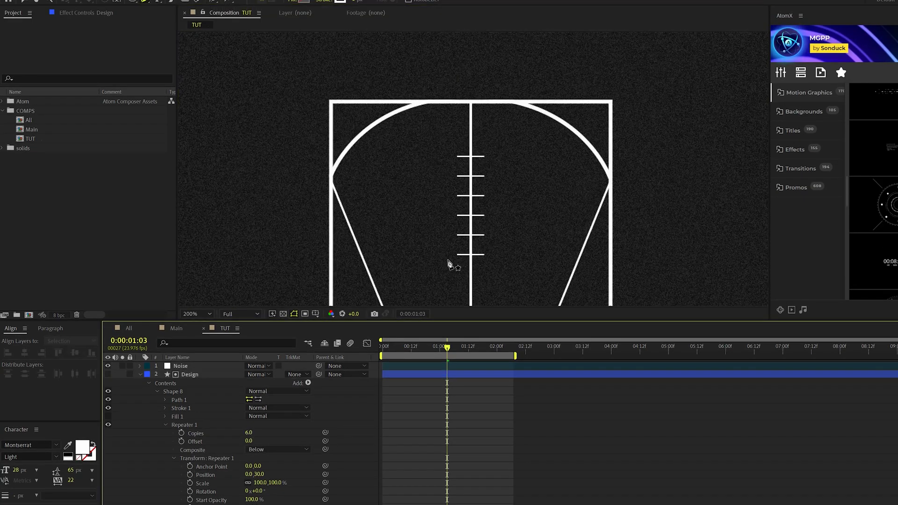
scroll(466, 203, "up", 2)
Duplicate the tick group Shape 8 within the Design layer.
left_click(167, 423)
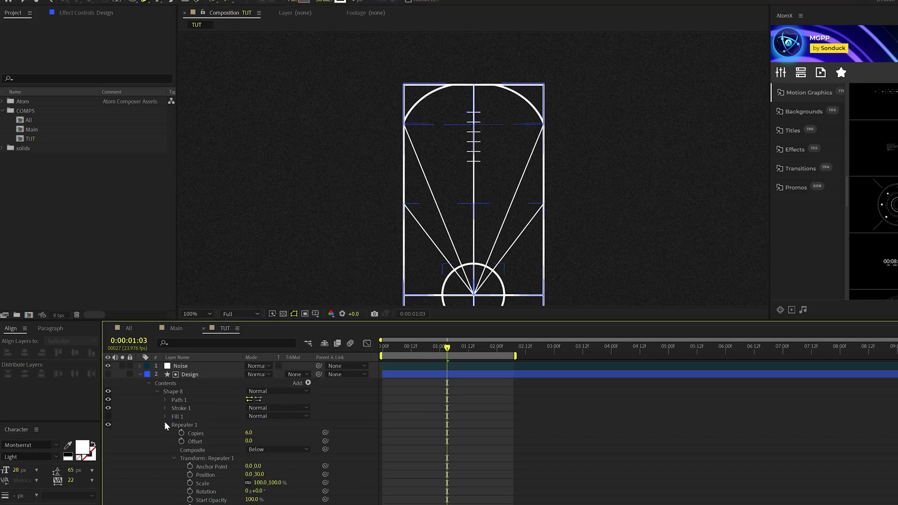
left_click(156, 391)
left_click(166, 392)
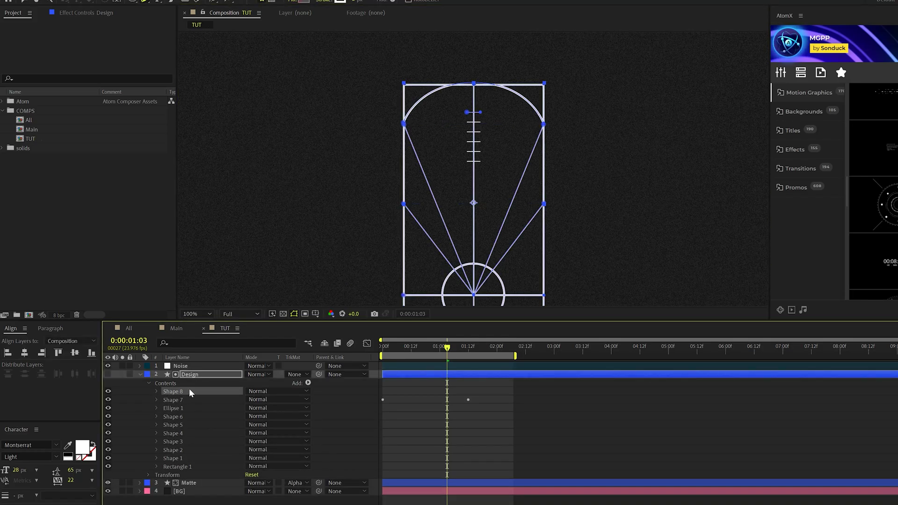
key("ctrl+d")
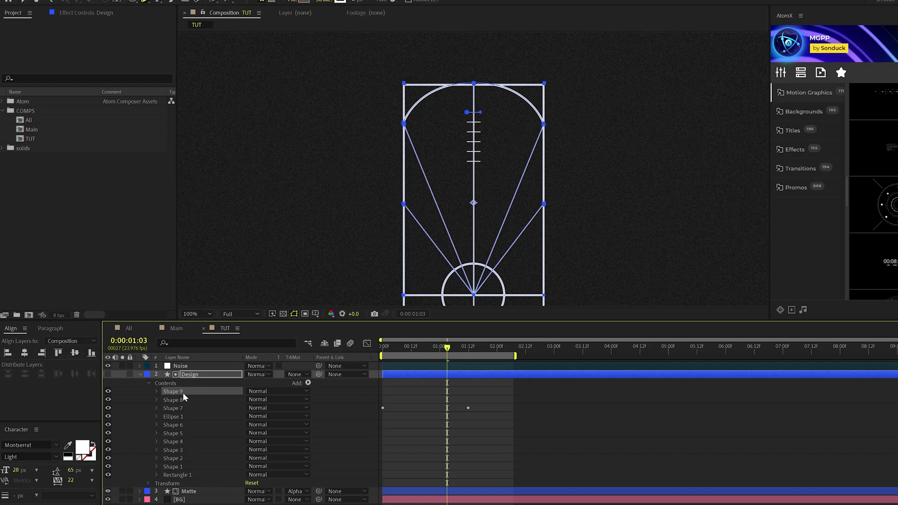
Rotate the duplicated tick group Shape 9 by 90° and set its Position to 2, 261, onto the horizontal line.
left_click(157, 391)
left_click(165, 434)
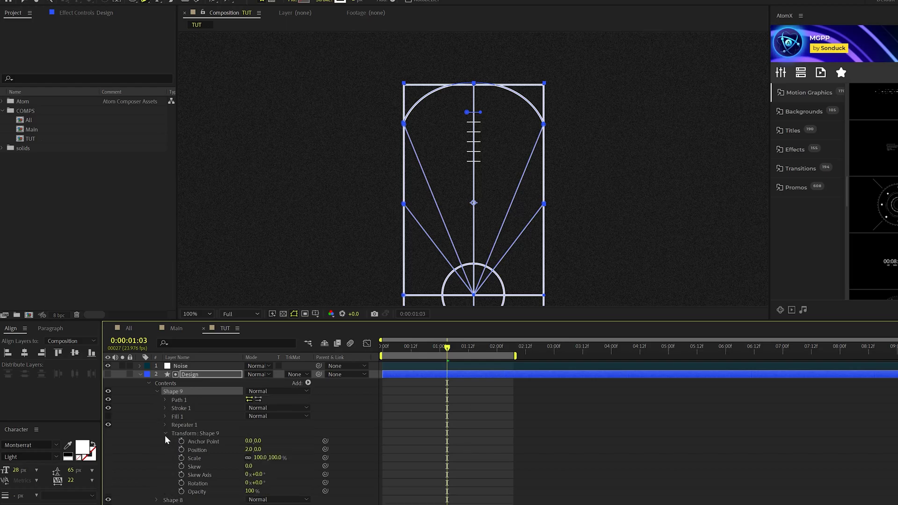
left_click(257, 483)
type("90")
key("Return")
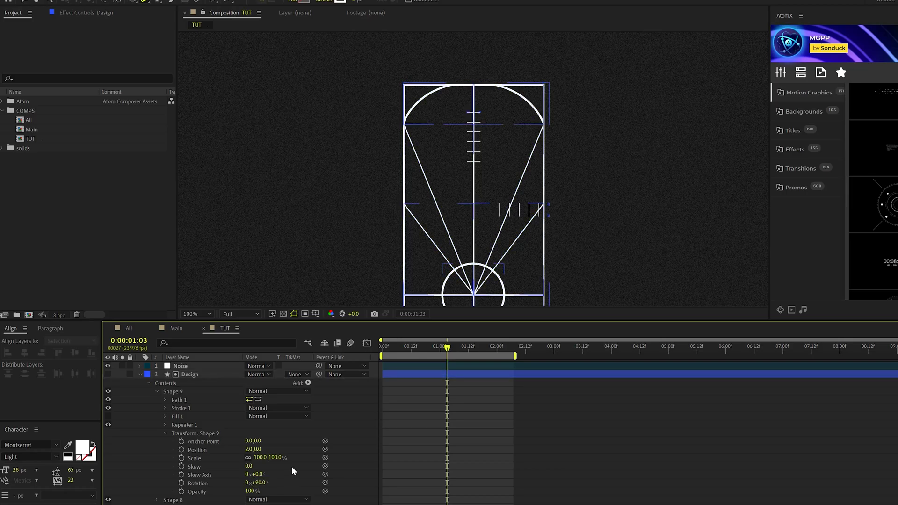
left_click_drag(257, 449, 383, 448)
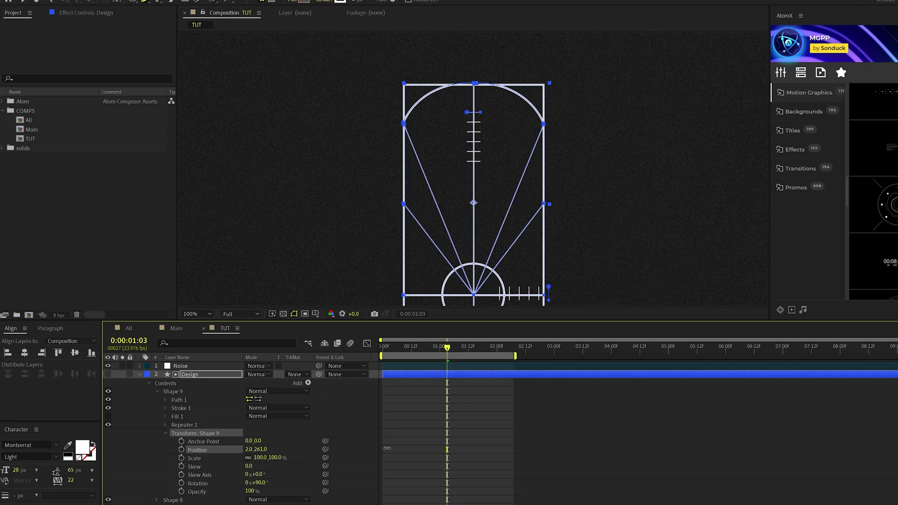
Tighten the Repeater spacing of Shape 9 and shift the group to Position -37, 261, between the circle and the rectangle's side.
left_click(165, 433)
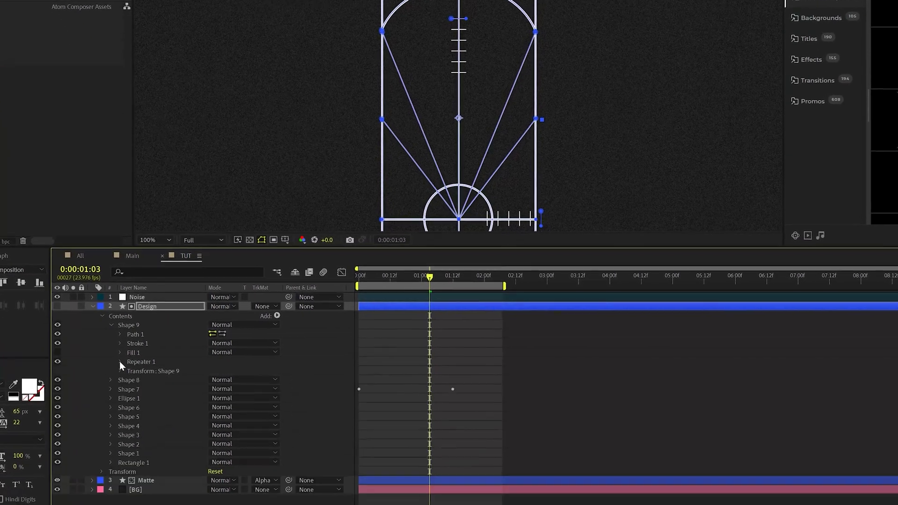
left_click(165, 425)
left_click(109, 371)
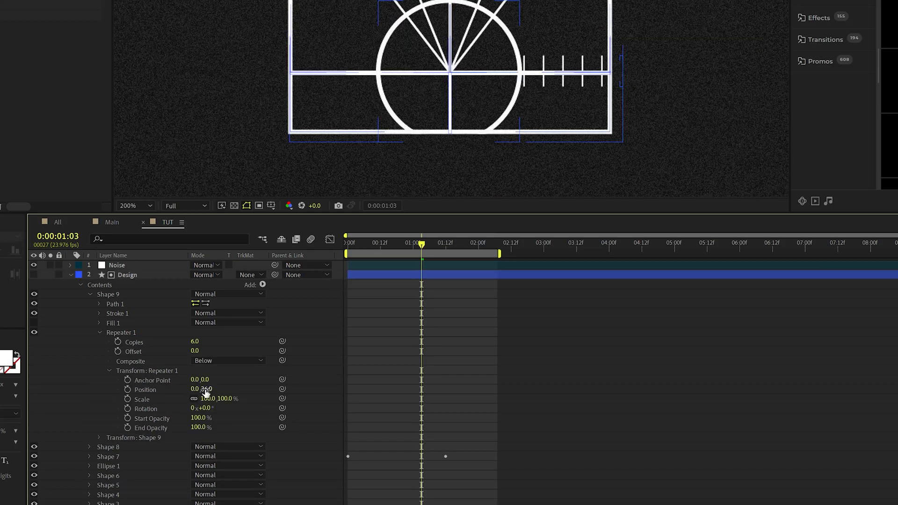
left_click_drag(205, 392, 201, 388)
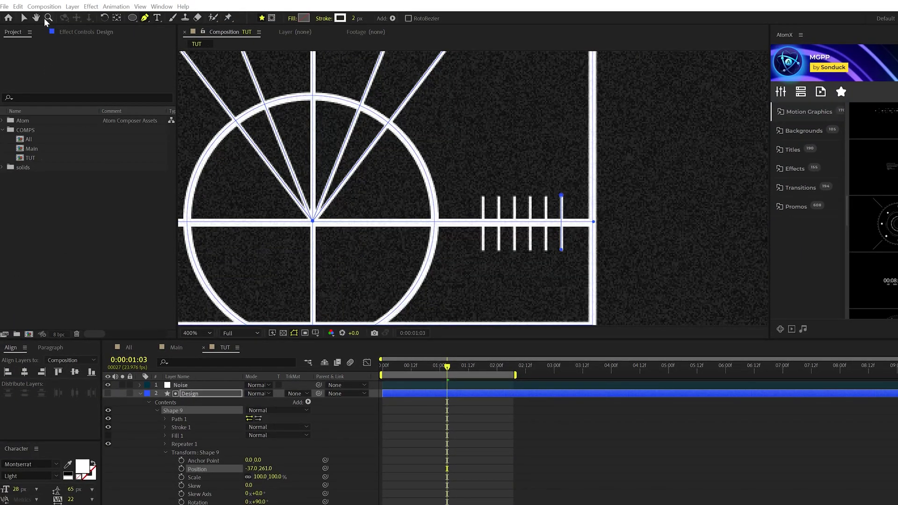
Shorten Shape 9's path from both ends so its ticks extend only slightly beyond the horizontal line.
key("v")
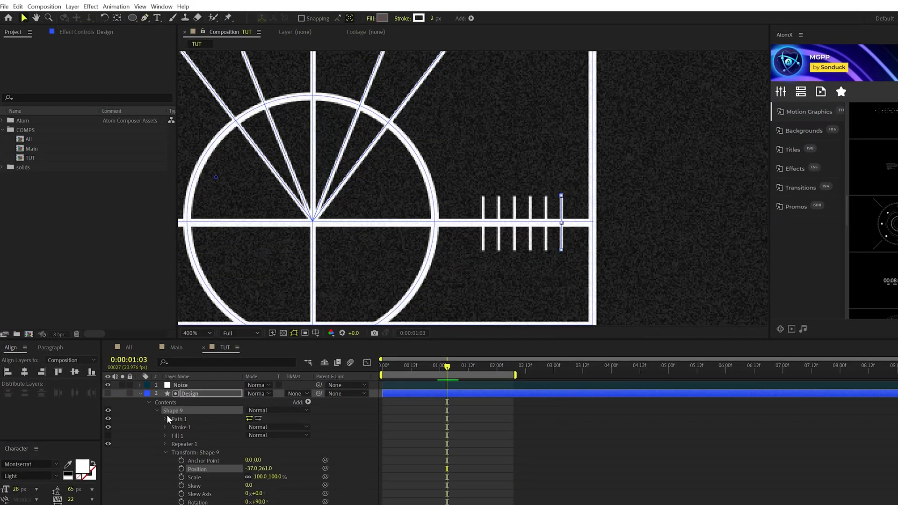
left_click(165, 418)
left_click(190, 427)
left_click(561, 196)
left_click_drag(563, 201, 563, 202)
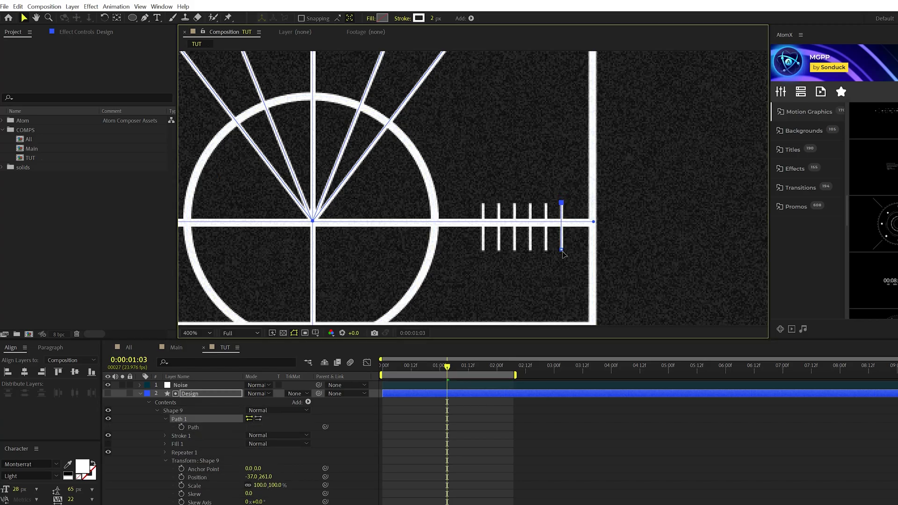
left_click_drag(563, 250, 563, 238)
left_click(196, 395)
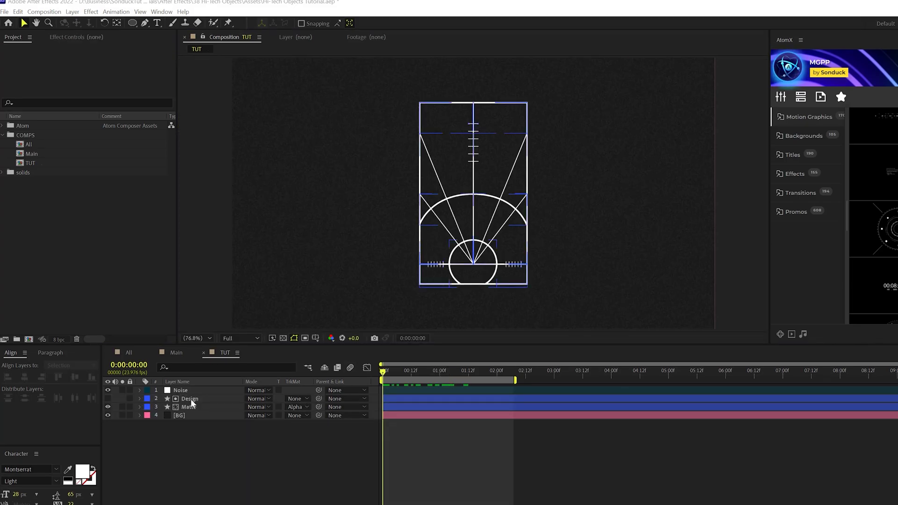
Add Trim Paths to the whole Contents group of the Design layer.
left_click(189, 394)
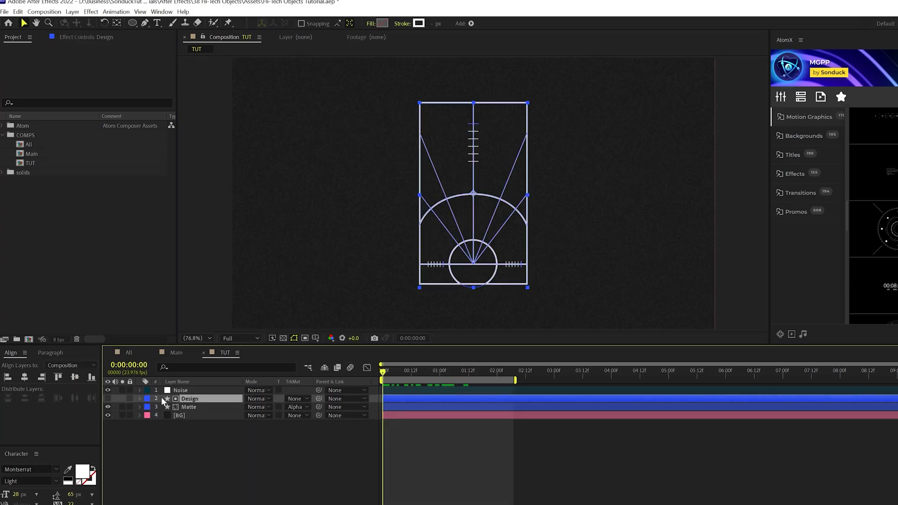
left_click(140, 398)
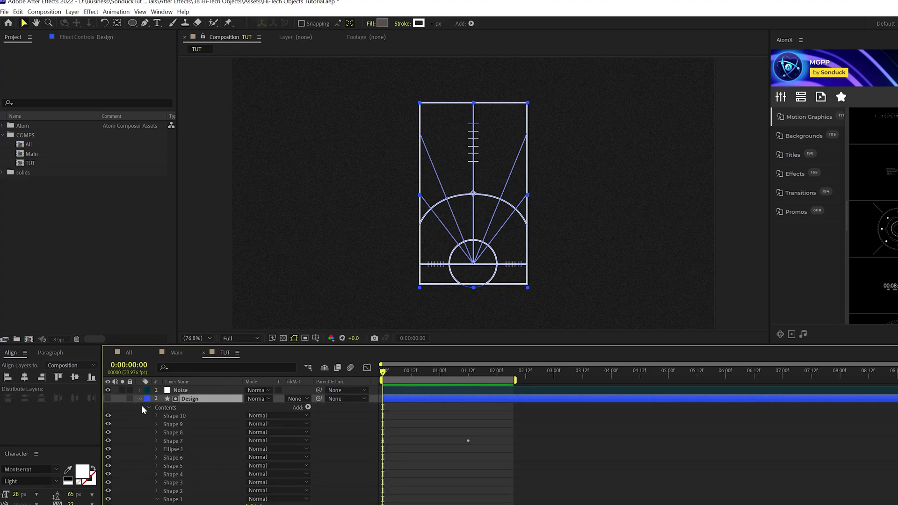
left_click(167, 408)
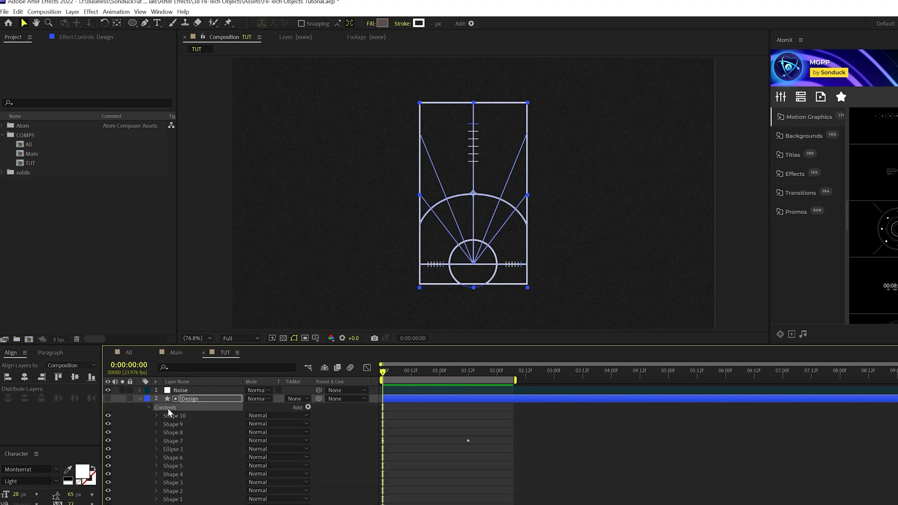
left_click(308, 407)
left_click(263, 467)
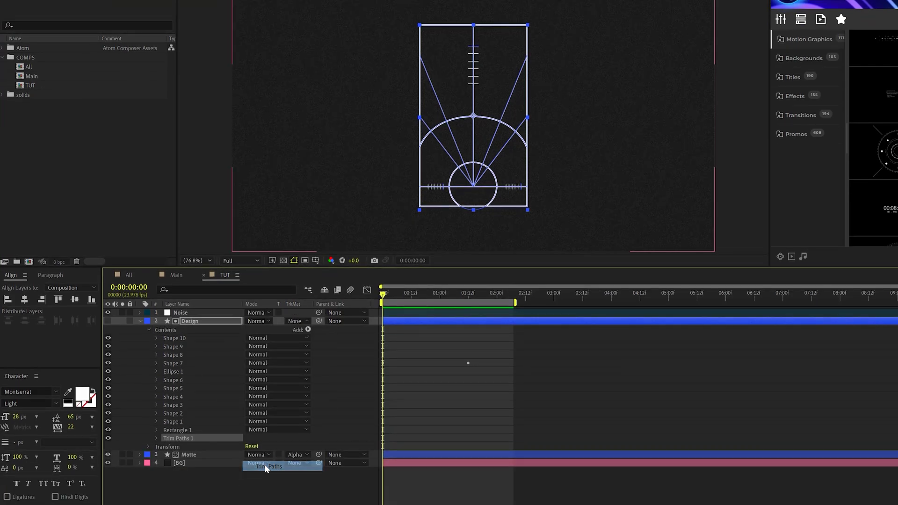
Keyframe the Trim Paths End from 0% at 0:00:00:00 to 100% at 0:00:01:00.
left_click(155, 438)
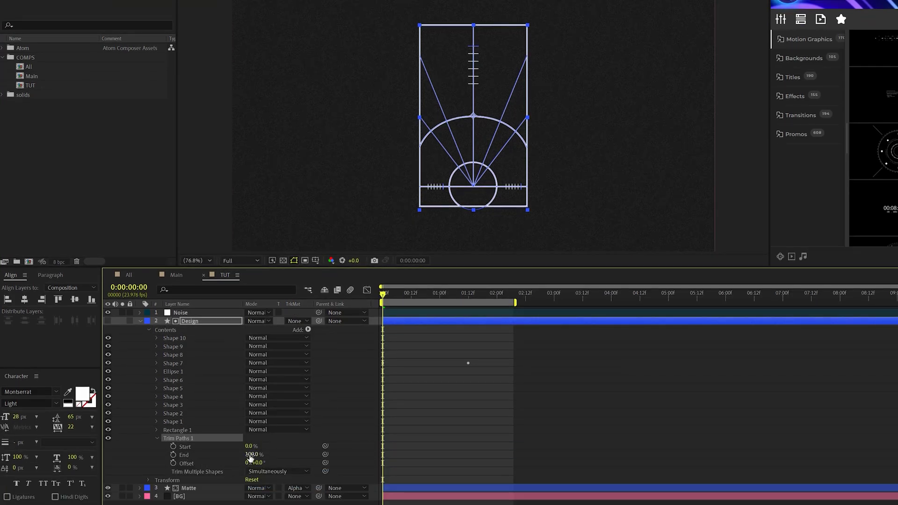
left_click_drag(248, 454, 172, 450)
left_click(173, 454)
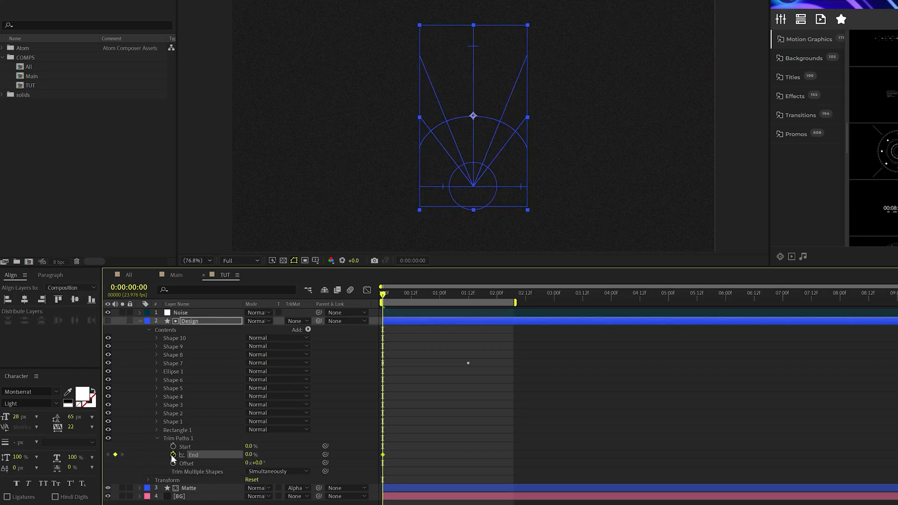
left_click_drag(409, 296, 439, 295)
left_click_drag(251, 456, 365, 456)
Apply Easy Ease to both Trim Paths End keyframes and preview the animation from the start.
mouse_move(501, 434)
left_mouse_down()
mouse_move(463, 435)
mouse_move(335, 472)
left_mouse_up()
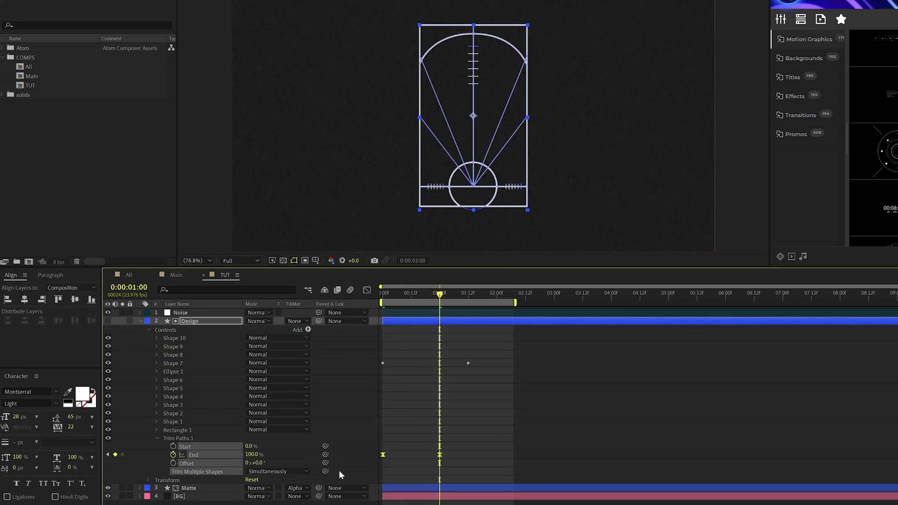
key("F9")
key("F2")
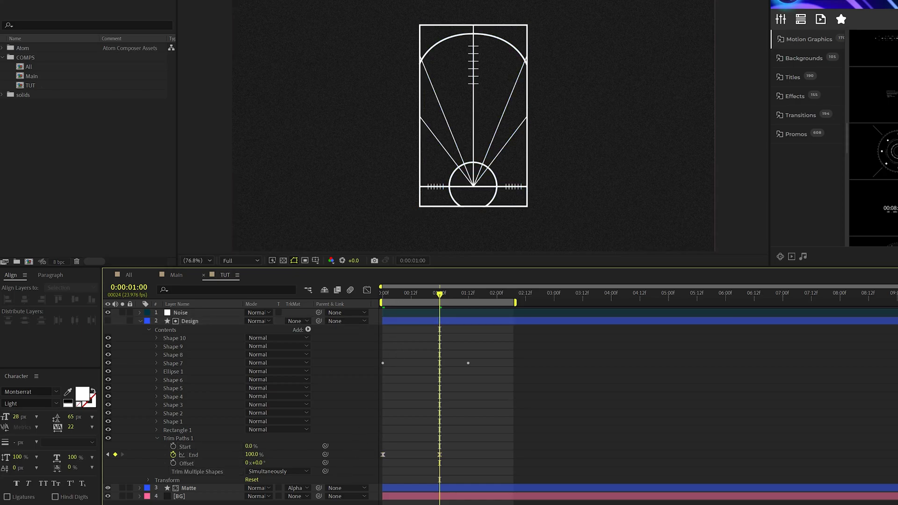
key("Home")
key("space")
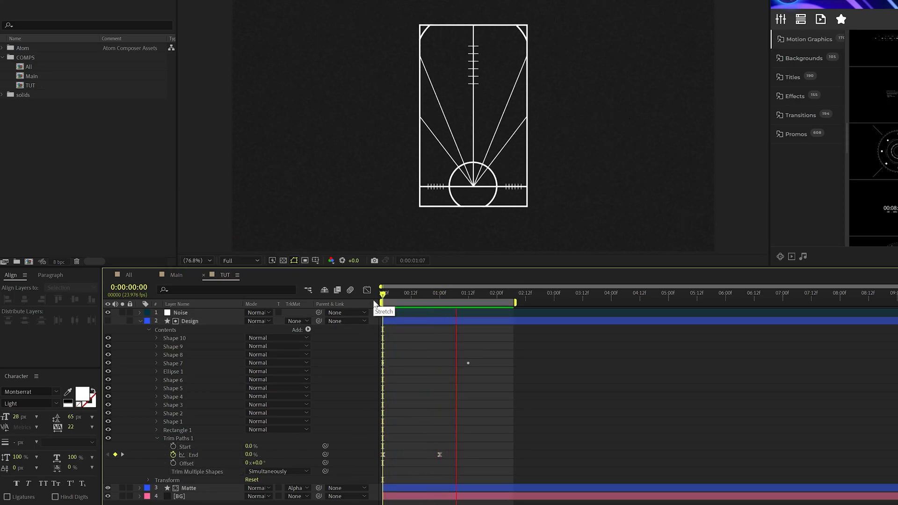
Reverse the path direction of Shape 4, the lower right-hand diagonal ray, and scrub the start of the reveal to check it.
left_click_drag(395, 293, 411, 295)
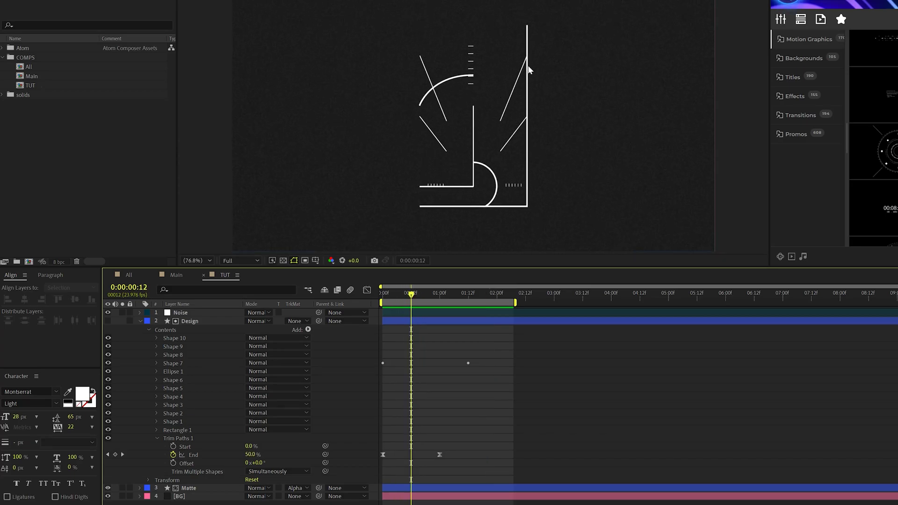
left_click(156, 398)
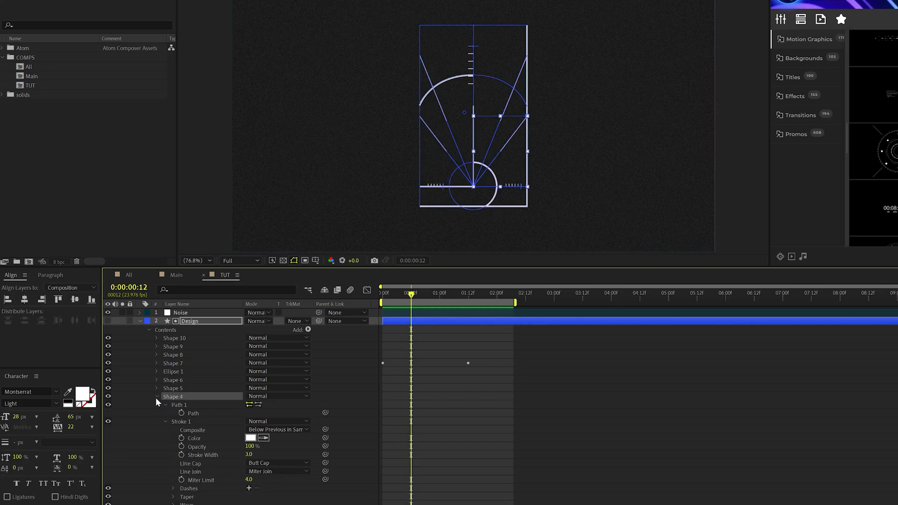
left_click(156, 397)
left_click(258, 405)
left_click(431, 400)
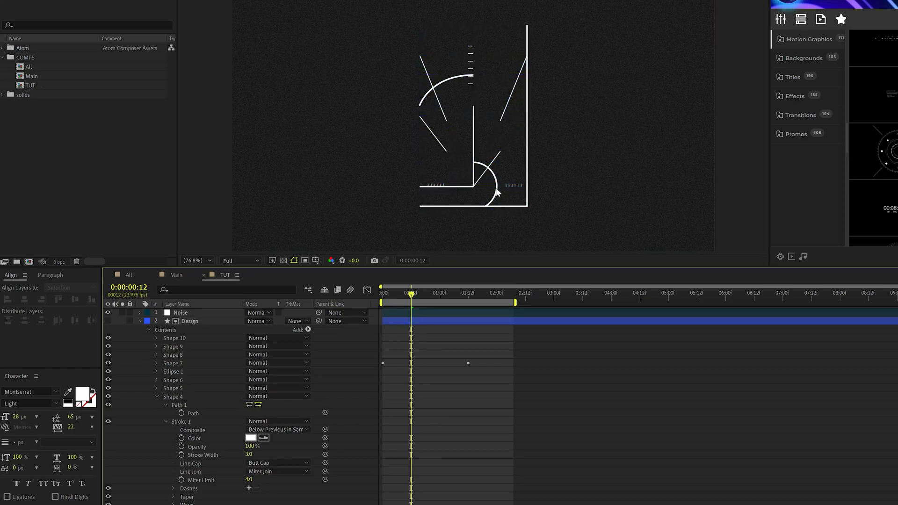
scroll(479, 206, "up", 1)
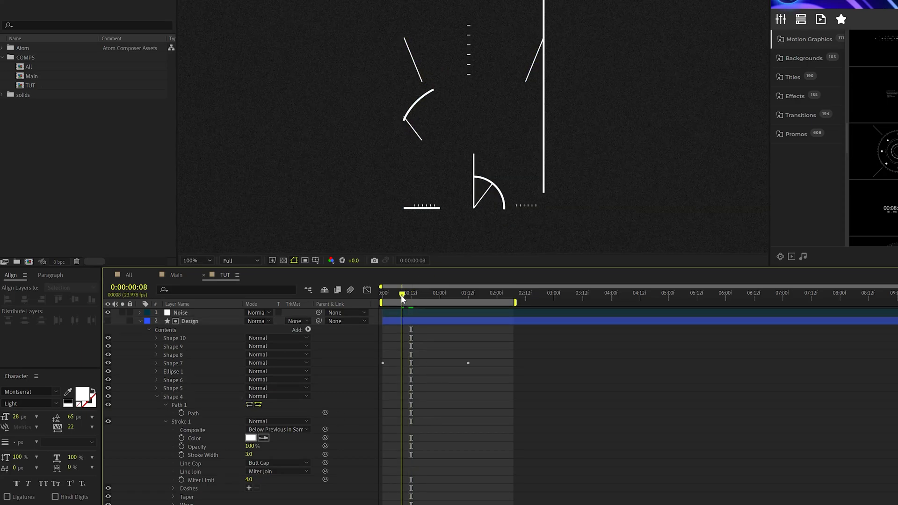
mouse_move(400, 298)
left_mouse_down()
mouse_move(385, 299)
mouse_move(408, 296)
left_mouse_up()
left_click(156, 395)
left_click(155, 388)
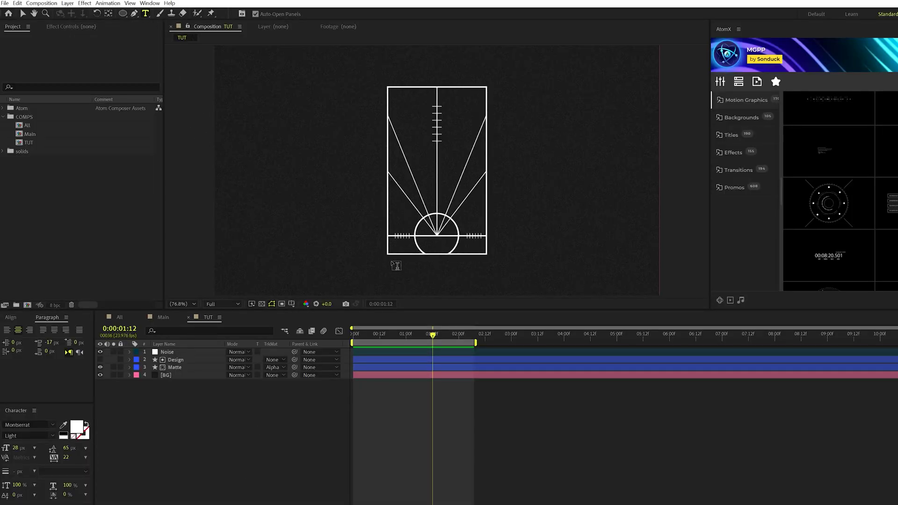
Add a text layer reading 20 10 0 10 20, widely spaced, just below the rectangle's bottom edge.
scroll(448, 246, "up", 1)
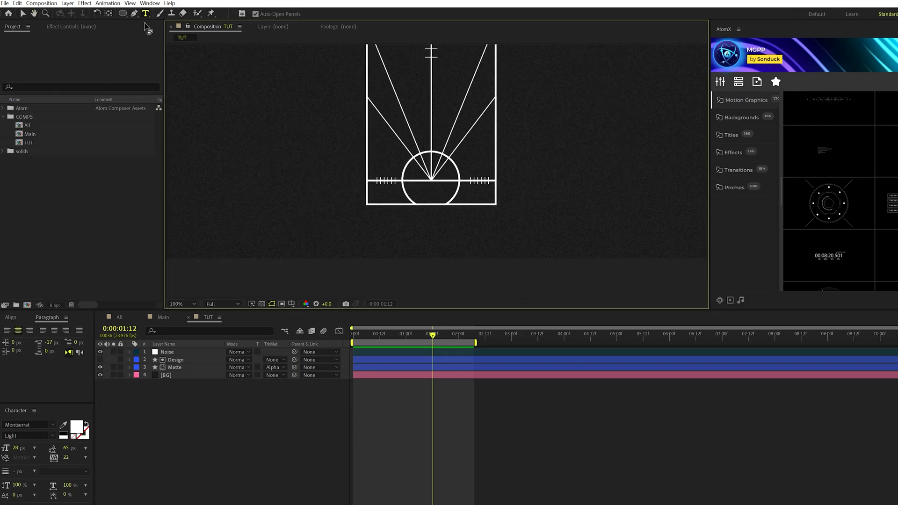
left_click(430, 216)
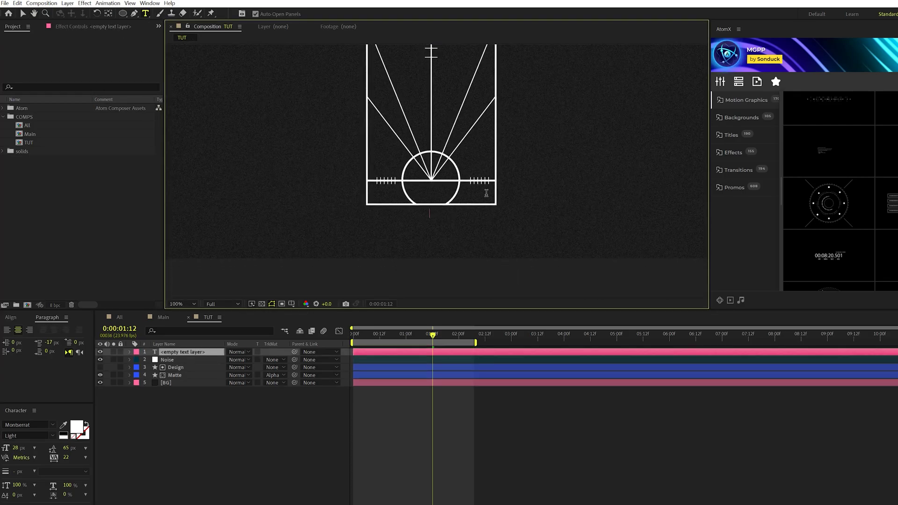
type("0   10   15")
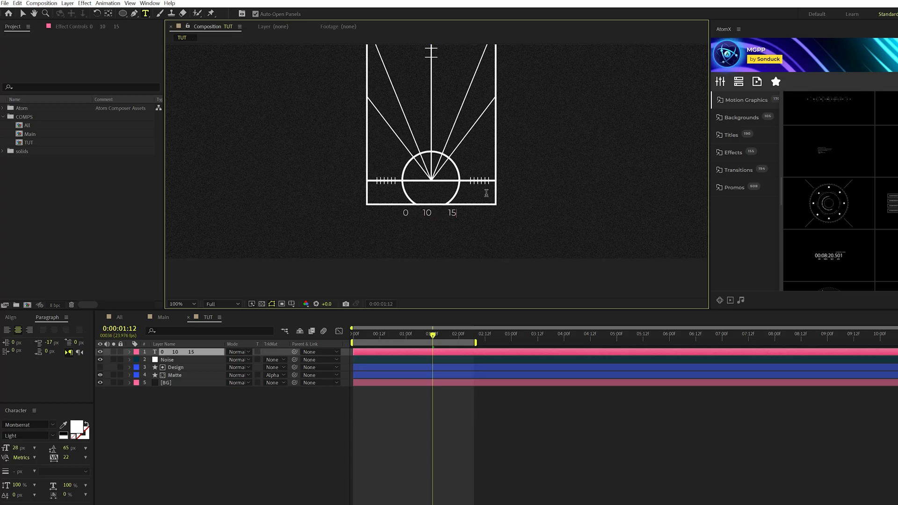
left_click(406, 213)
type("10")
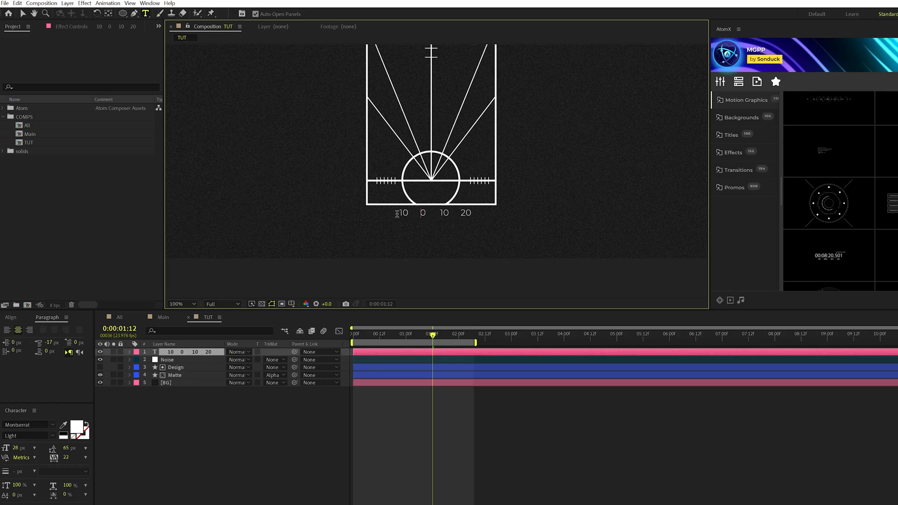
left_click(253, 409)
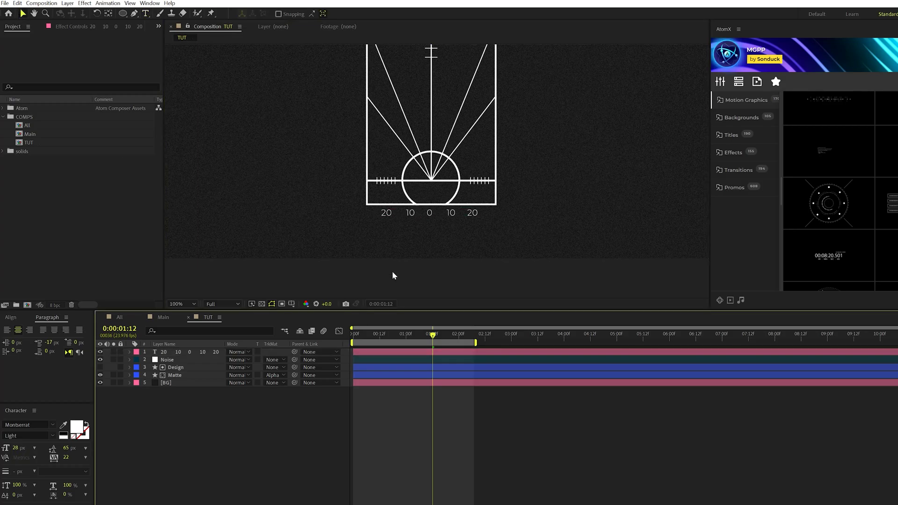
Nudge the number text slightly right and up so its 0 sits beneath the central vertical line.
scroll(394, 275, "up", 1)
left_click(204, 351)
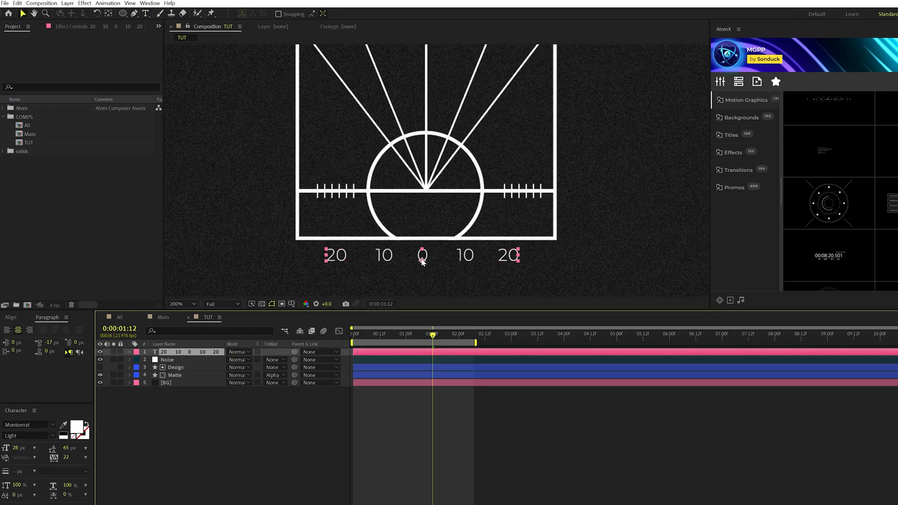
left_click_drag(421, 259, 424, 258)
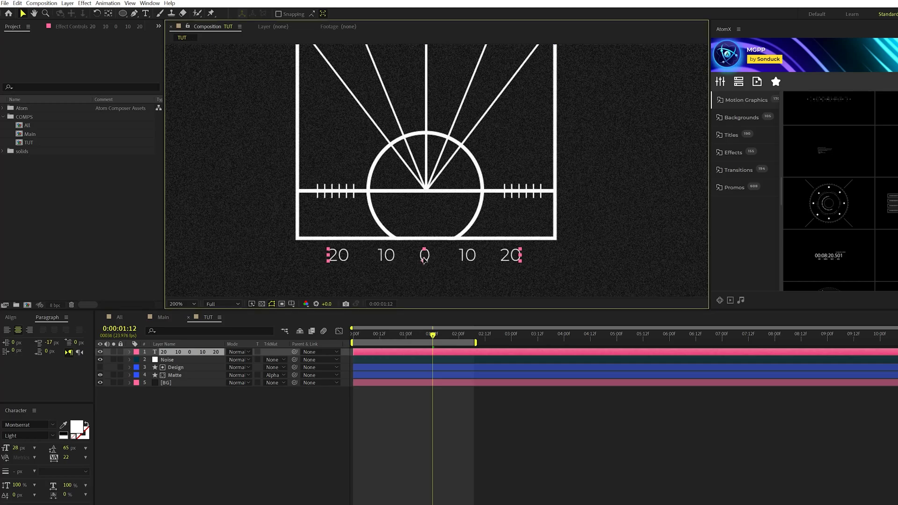
Add an Opacity animator to the number text layer and set its opacity to 0% at 0:00:00:00.
left_click(130, 353)
left_click(130, 353)
left_click(130, 353)
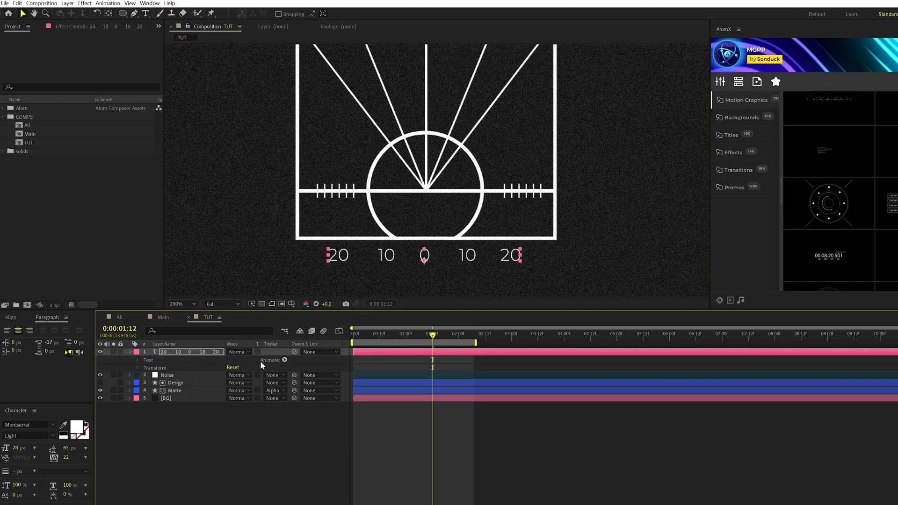
left_click(285, 359)
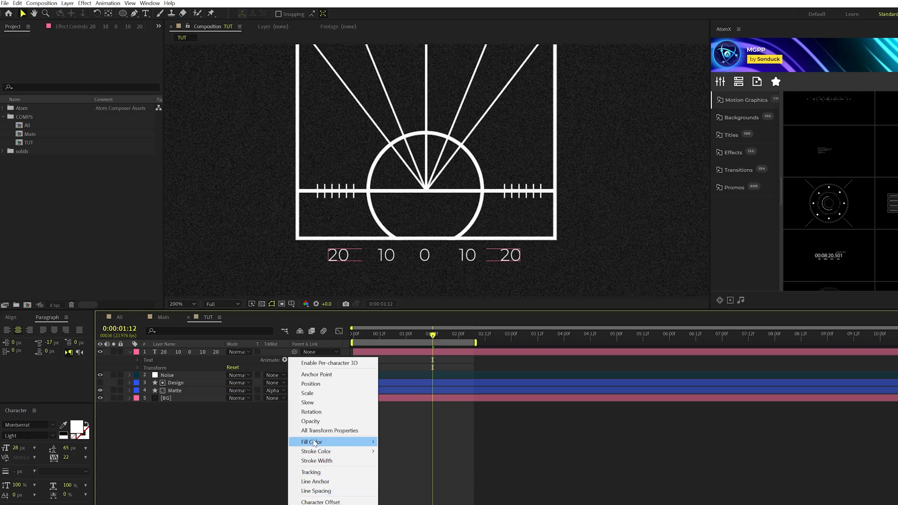
left_click(310, 421)
key("Home")
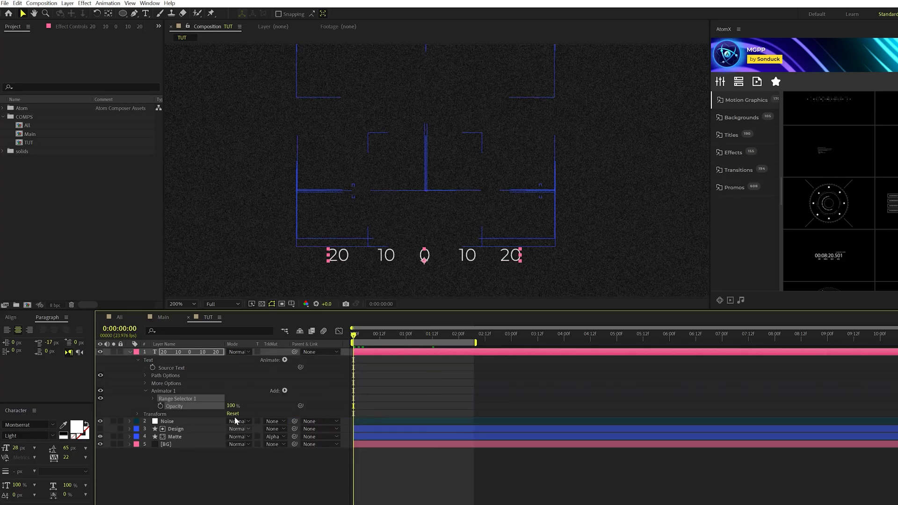
left_click_drag(209, 405, 141, 405)
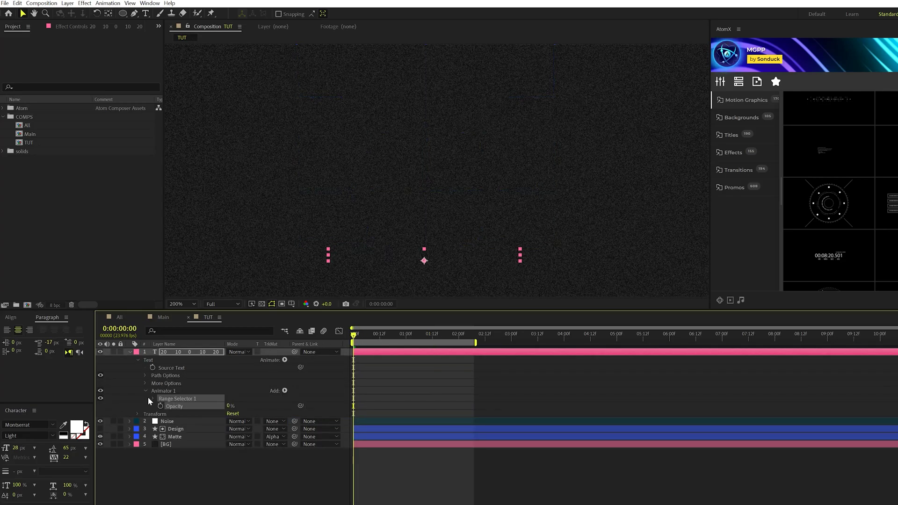
Keyframe the text animator's Range Selector Start from 0% at 0:00:00:00 to 100% at 0:00:01:00.
left_click(151, 398)
left_click(152, 399)
left_click(152, 399)
left_click(168, 406)
left_click(397, 335)
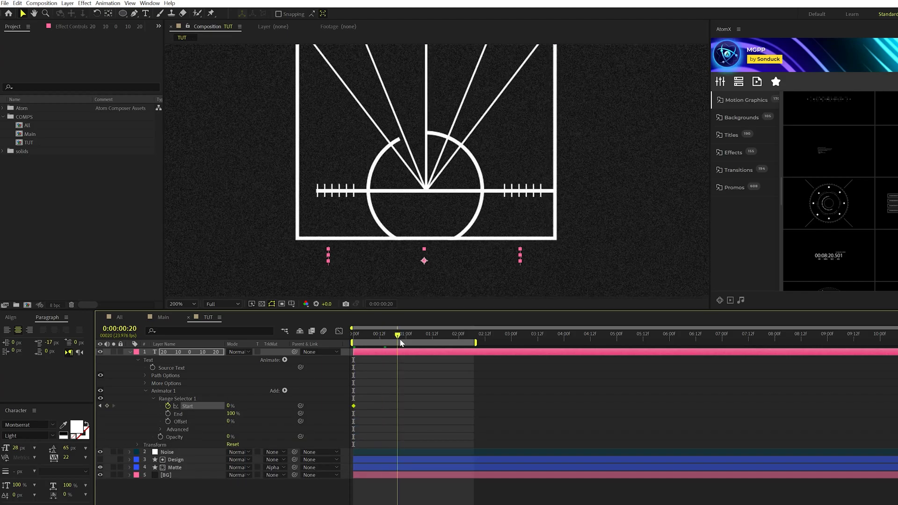
left_click_drag(401, 340, 406, 340)
left_click_drag(228, 407, 384, 409)
Apply Easy Ease to both Range Selector Start keyframes of the number text.
left_click_drag(456, 393, 328, 428)
key("F9")
left_click(426, 362)
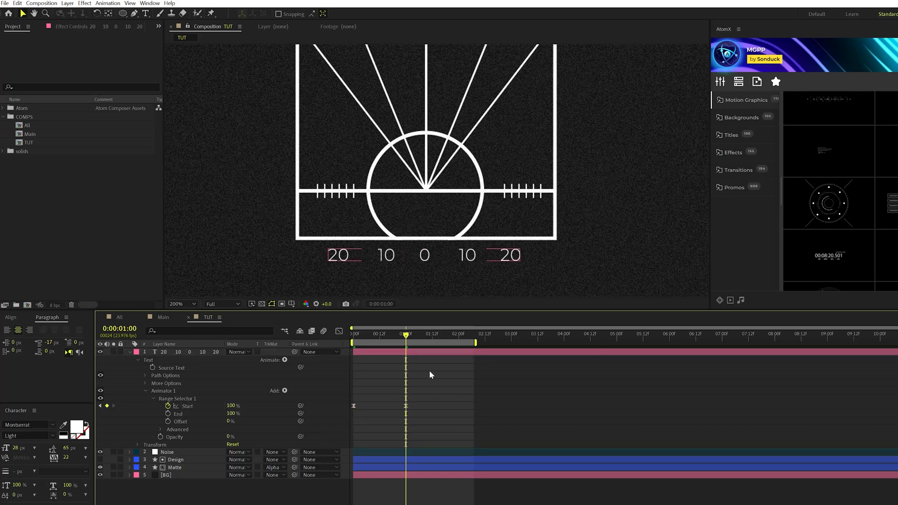